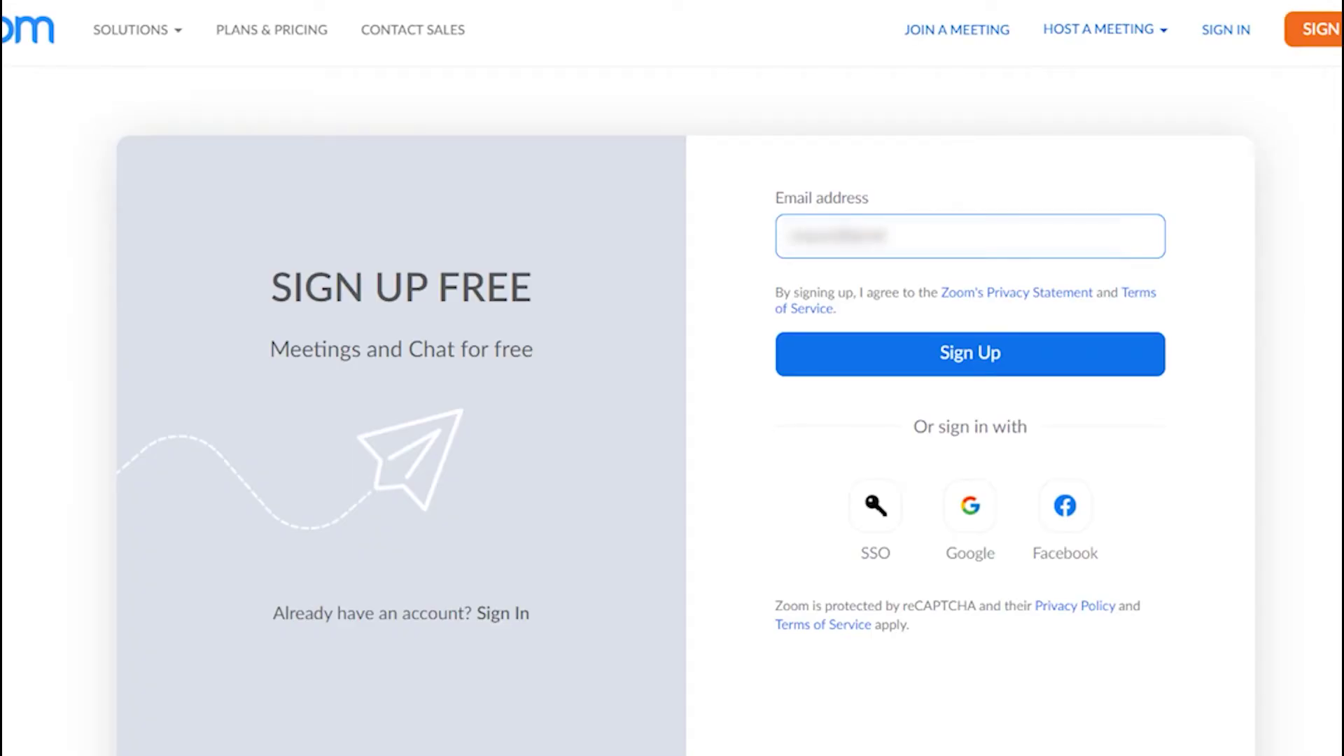
Submit the sign-up email and open the form for scheduling a new Zoom meeting
{"action": "key", "text": "Return"}
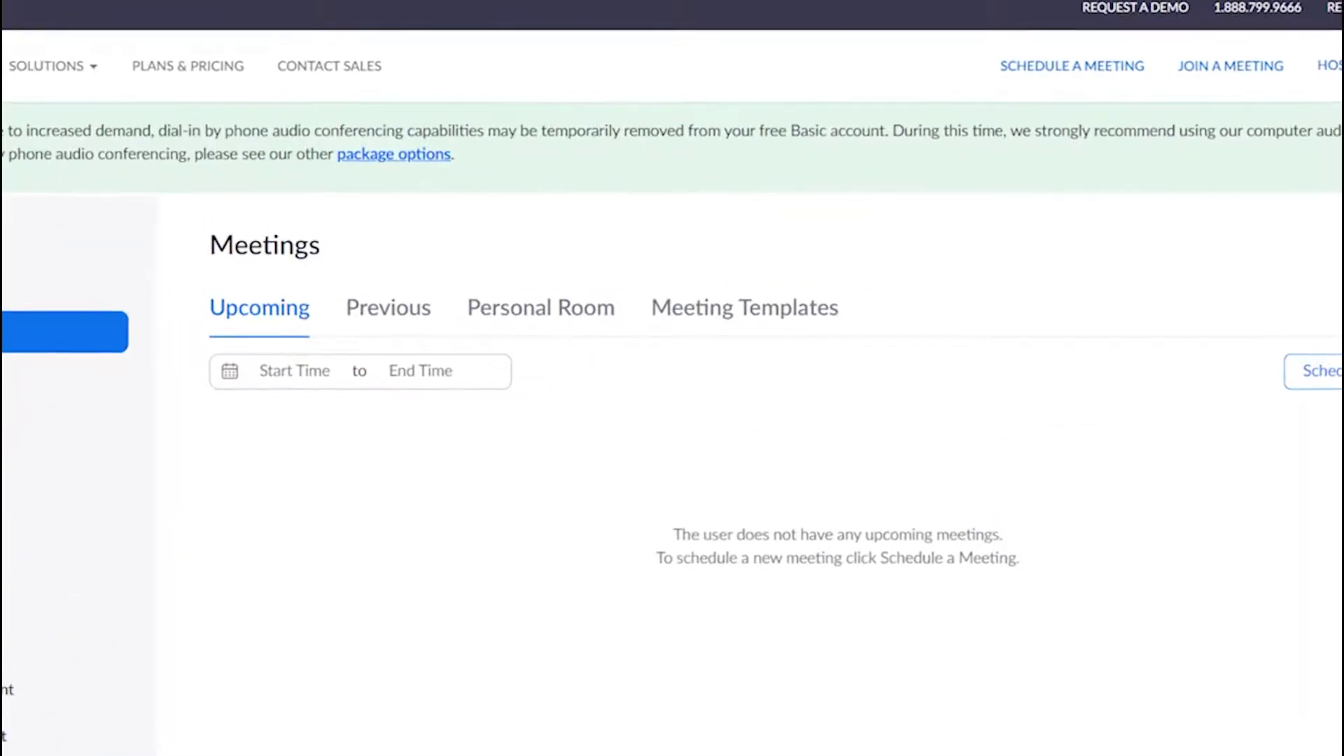
{"action": "left_click", "coordinate": [1088, 63]}
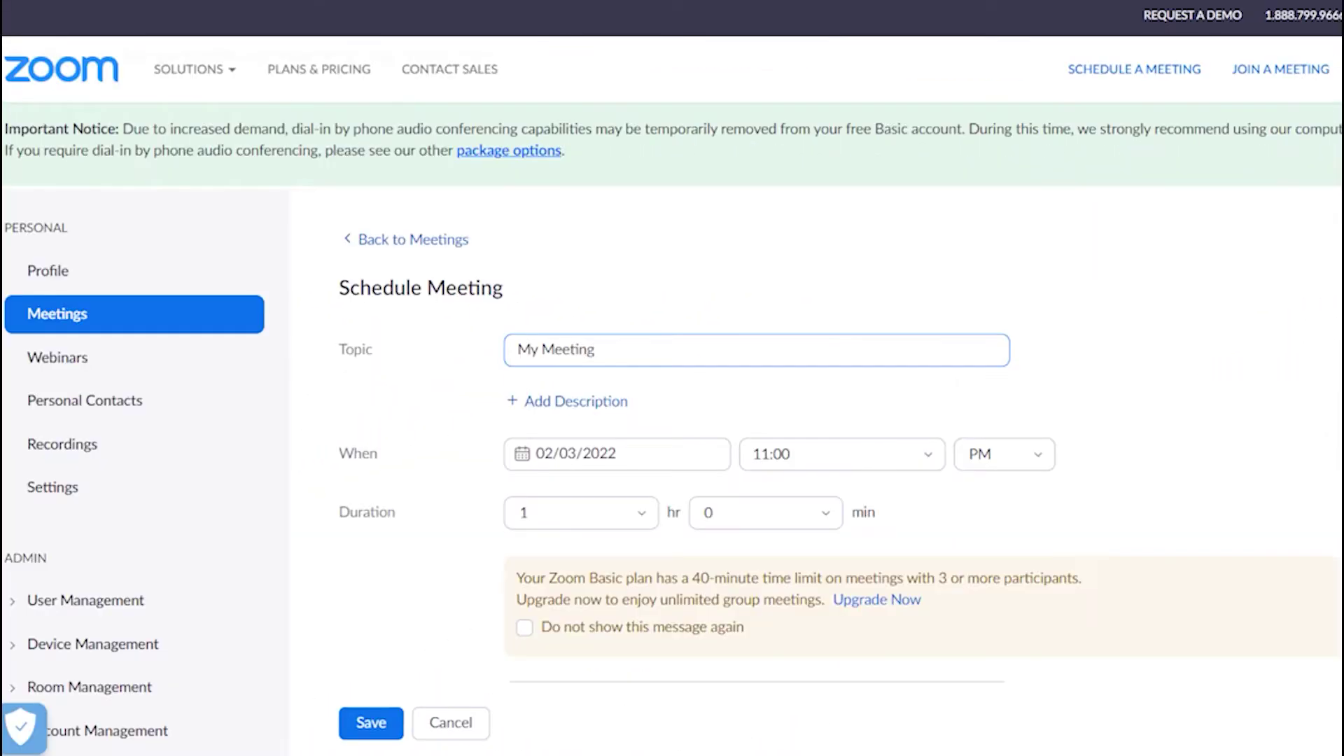
Schedule My Meeting for 02/05/2022 at 11:00 AM, save it and copy its invite link
{"action": "left_click", "coordinate": [833, 450]}
{"action": "scroll", "coordinate": [839, 594], "scroll_direction": "down", "scroll_amount": 2}
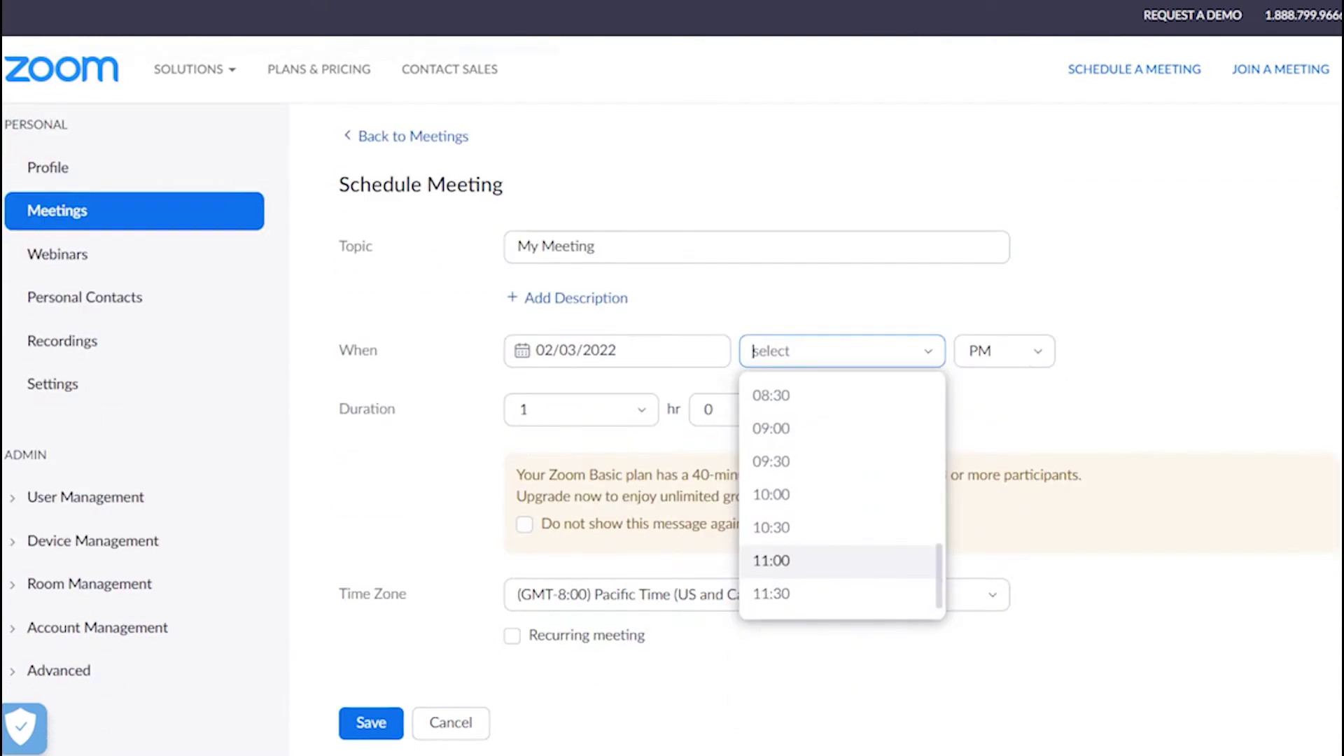
{"action": "left_click", "coordinate": [770, 560]}
{"action": "left_click", "coordinate": [616, 350]}
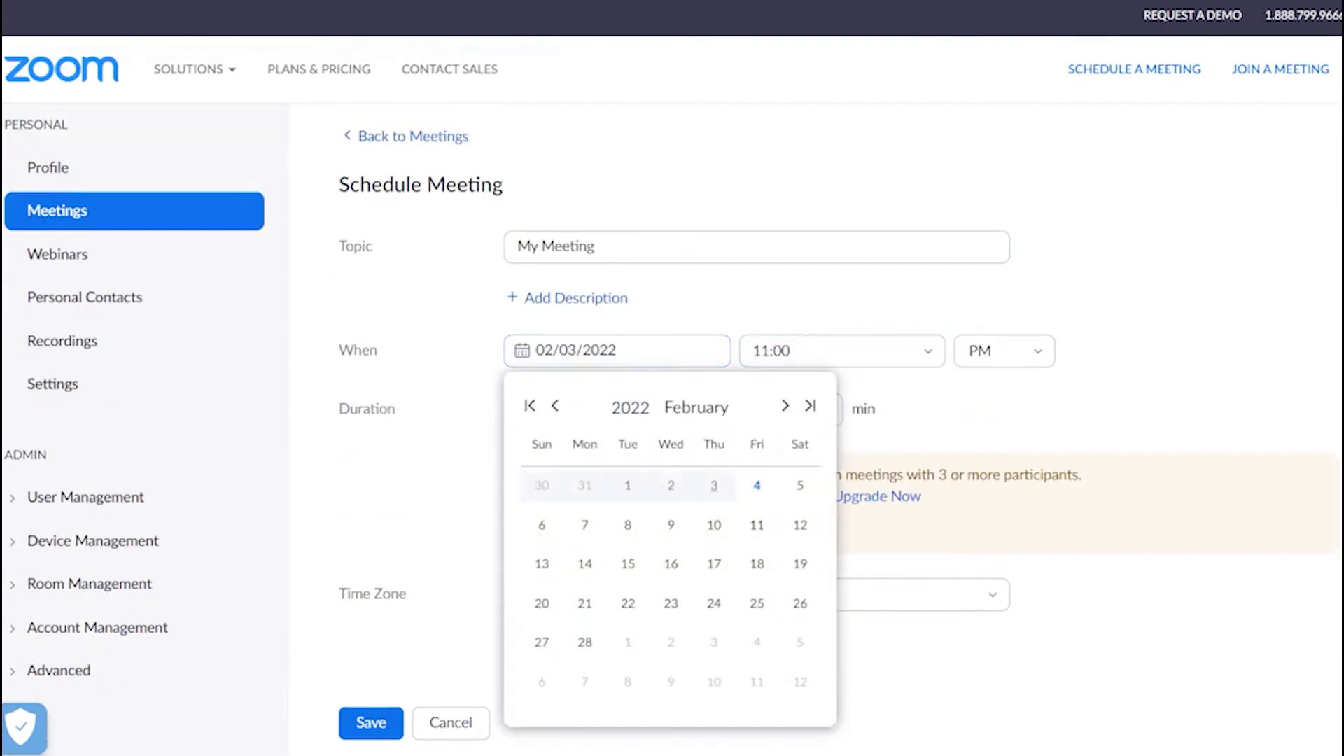
{"action": "left_click", "coordinate": [799, 485]}
{"action": "left_click", "coordinate": [1007, 350]}
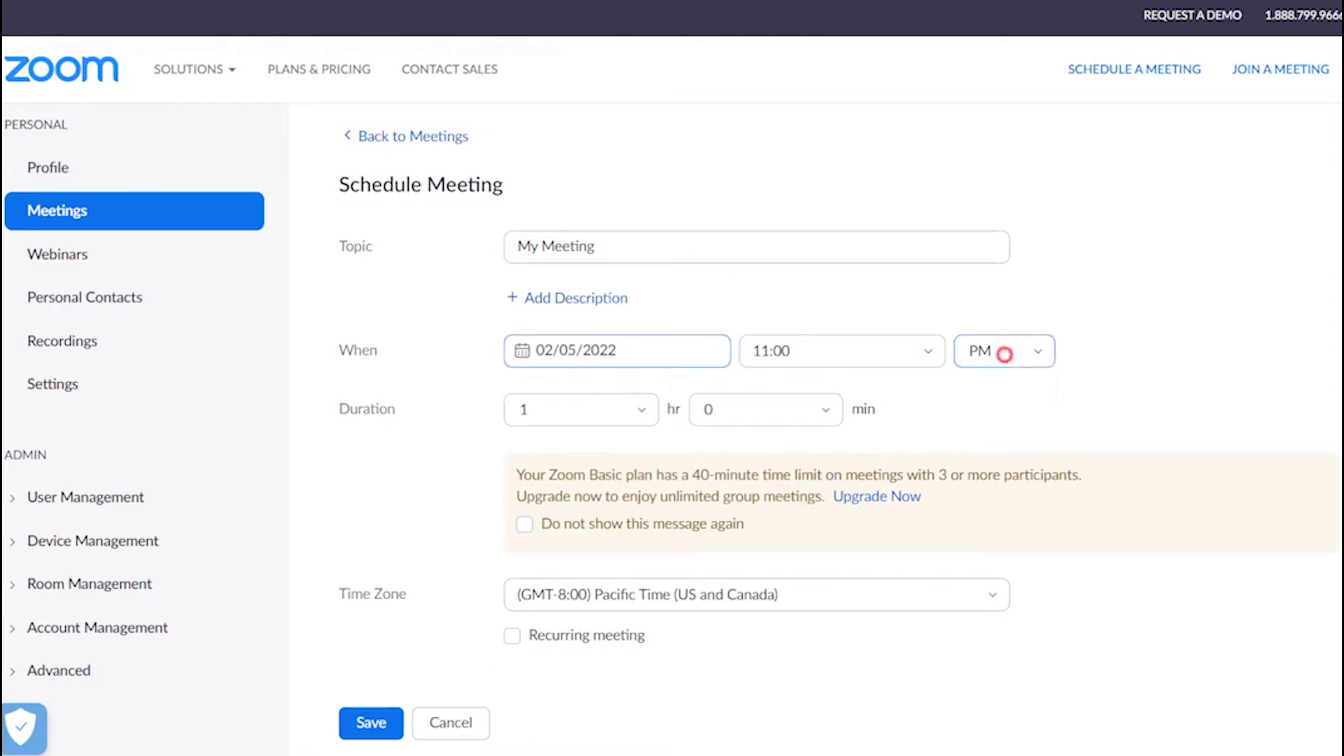
{"action": "left_click", "coordinate": [999, 387]}
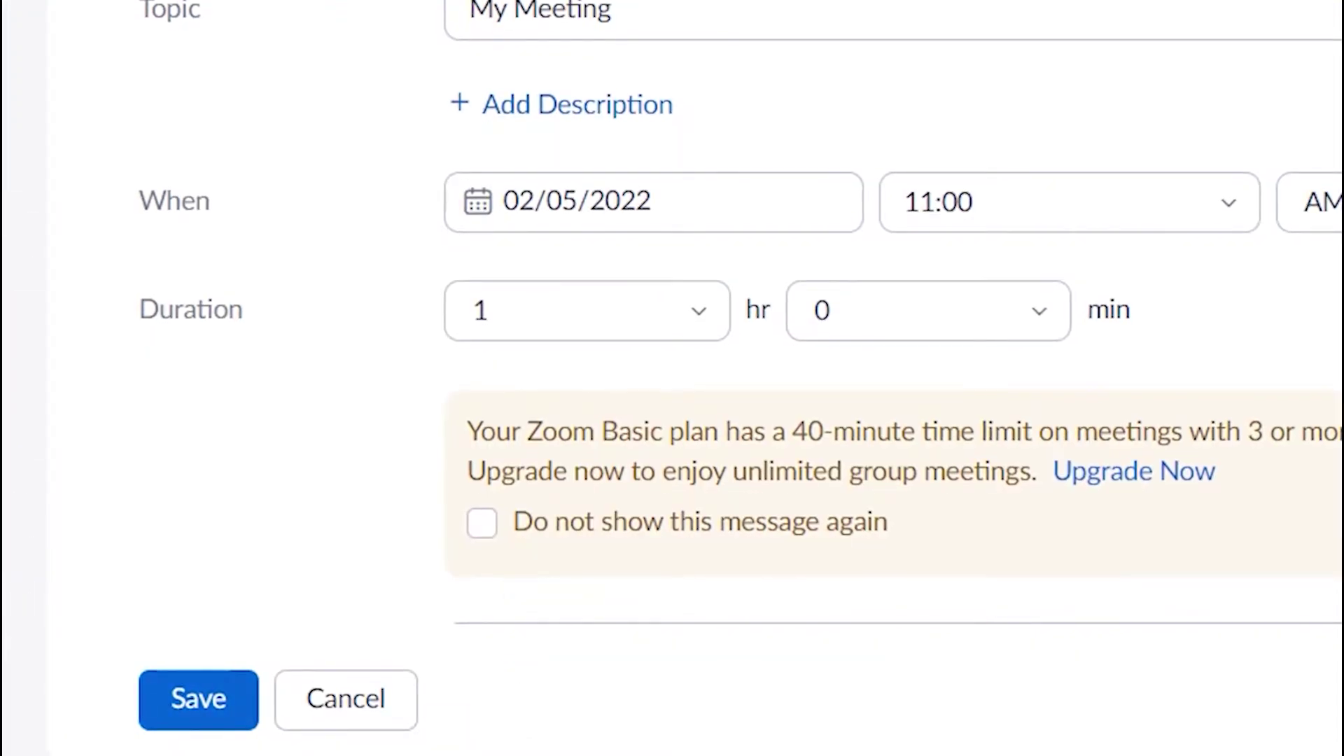
{"action": "left_click", "coordinate": [193, 697]}
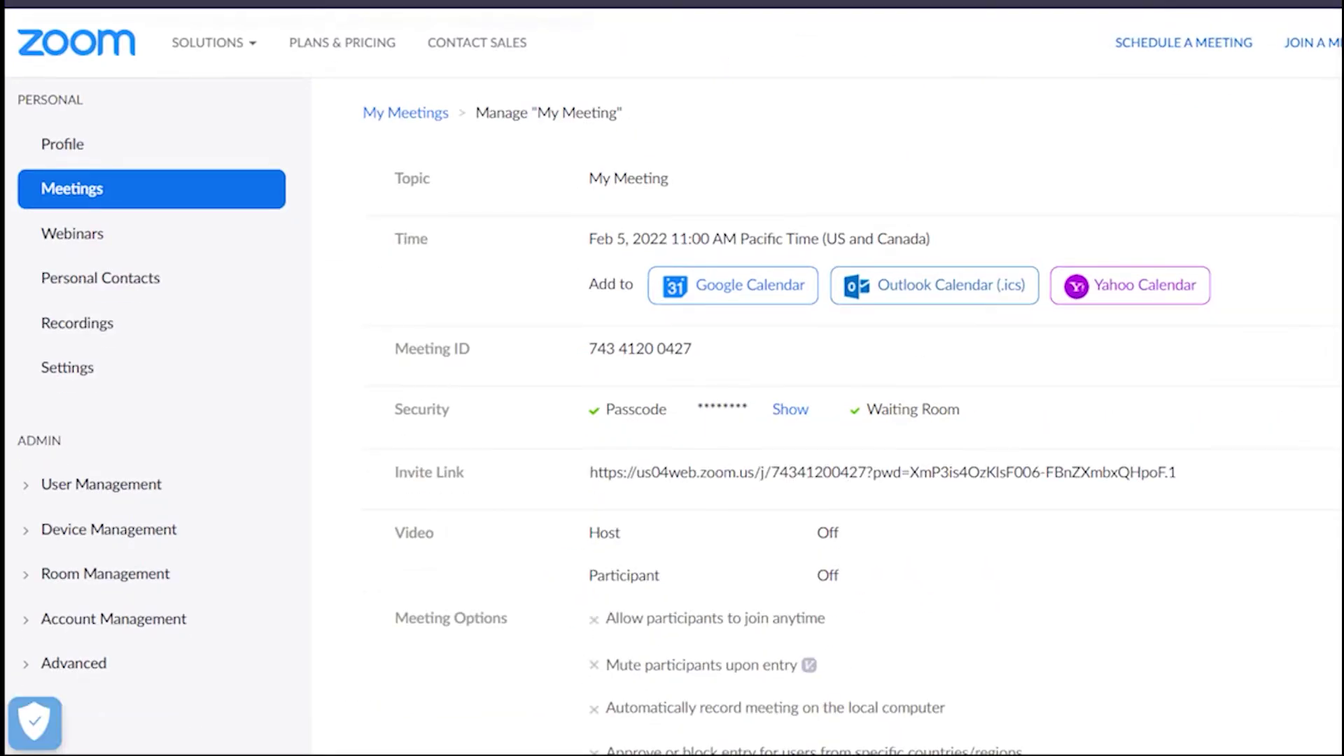
{"action": "mouse_move", "coordinate": [1187, 473]}
{"action": "left_mouse_down"}
{"action": "mouse_move", "coordinate": [1149, 473]}
{"action": "mouse_move", "coordinate": [1175, 473]}
{"action": "left_mouse_up"}
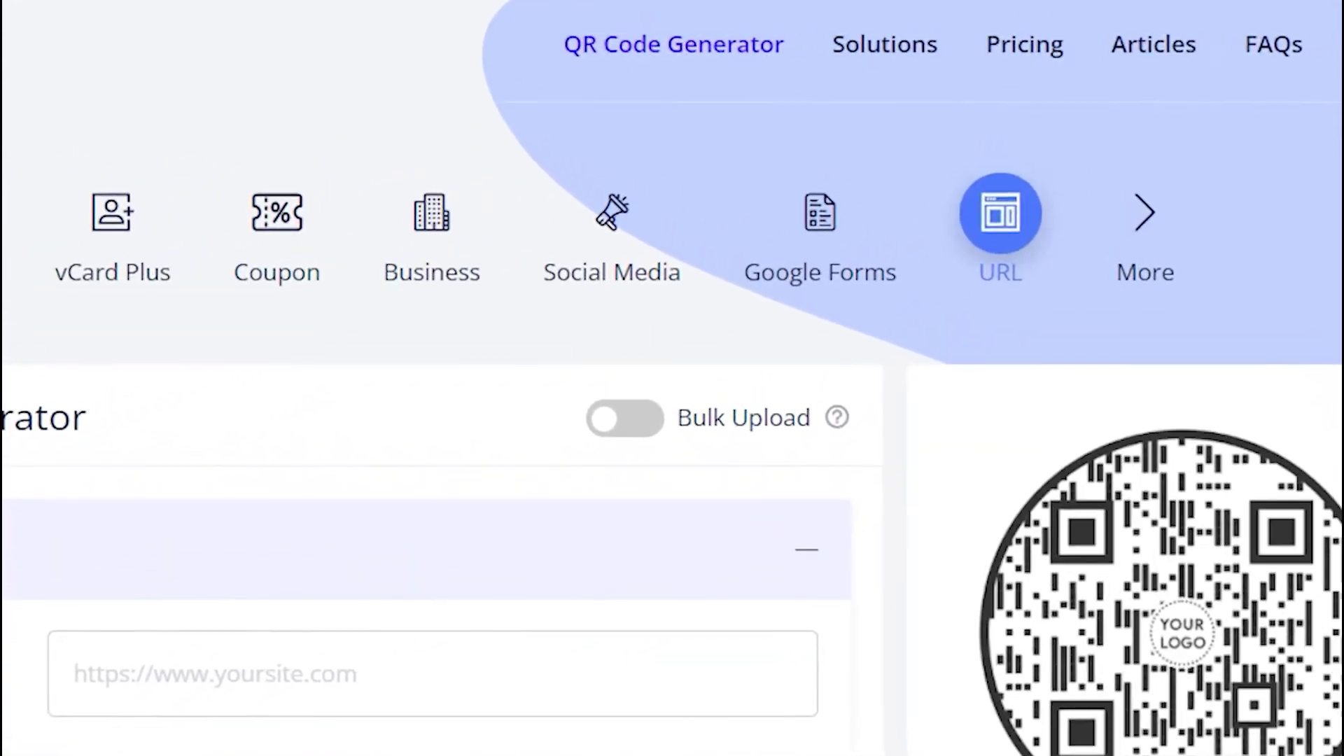
Switch to the QR code generator site and find the Zoom Meeting generator among its solutions
{"action": "left_click", "coordinate": [912, 51]}
{"action": "scroll", "coordinate": [672, 378], "scroll_direction": "down", "scroll_amount": 10}
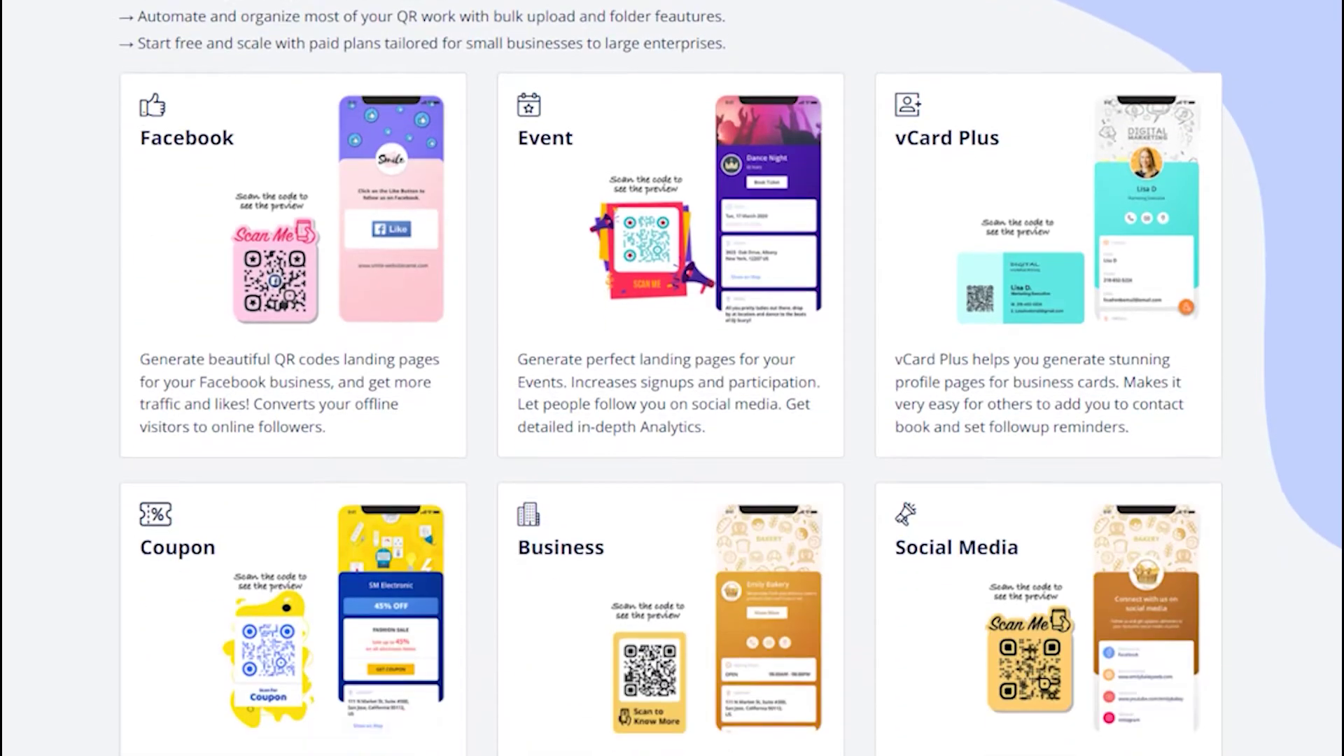
{"action": "scroll", "coordinate": [672, 378], "scroll_direction": "down", "scroll_amount": 15}
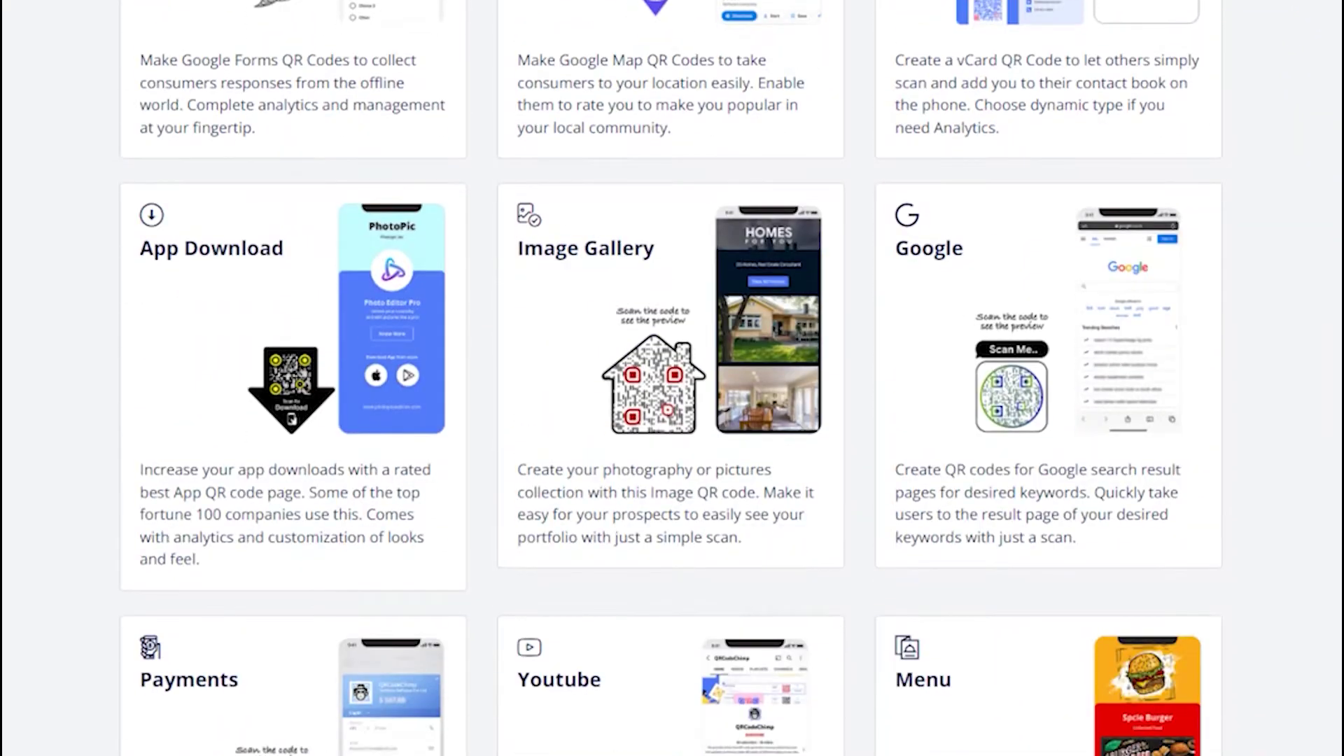
{"action": "scroll", "coordinate": [672, 378], "scroll_direction": "down", "scroll_amount": 14}
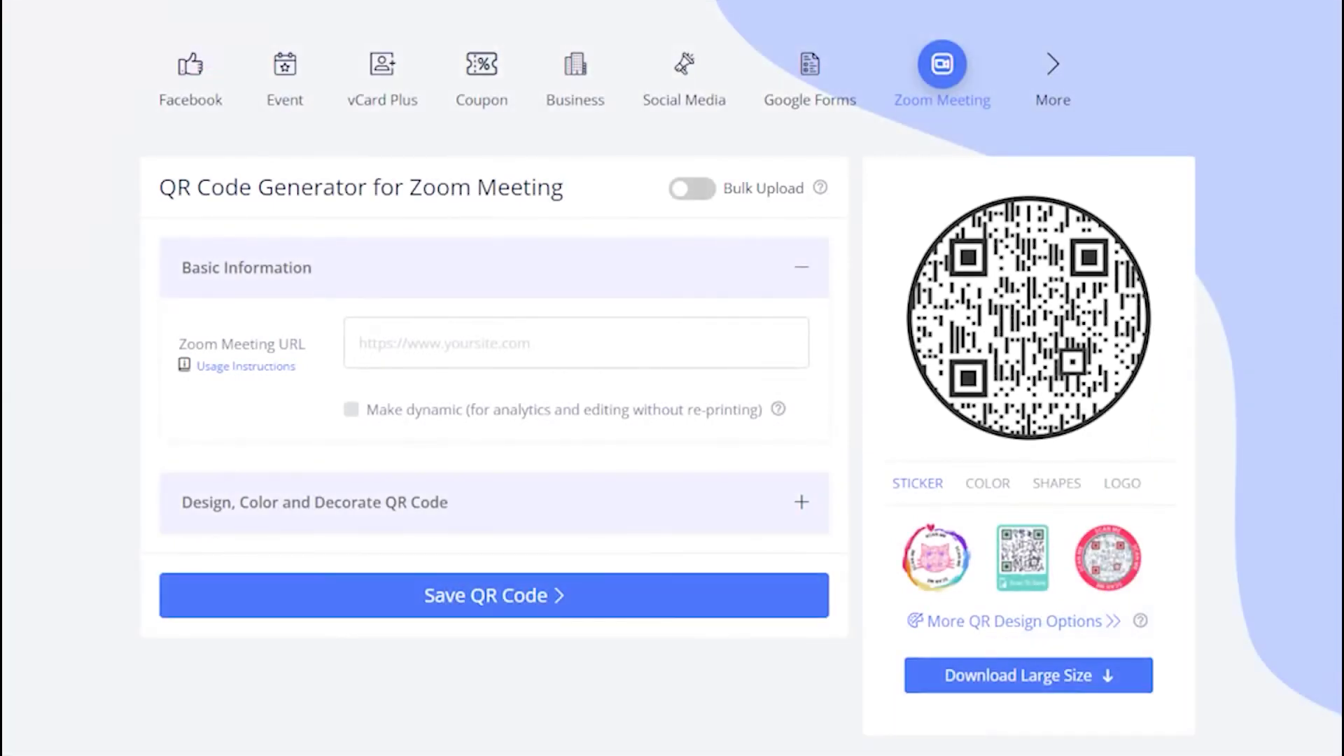
Paste the meeting's invite link as the Zoom Meeting URL and make the QR code dynamic
{"action": "left_click", "coordinate": [565, 339]}
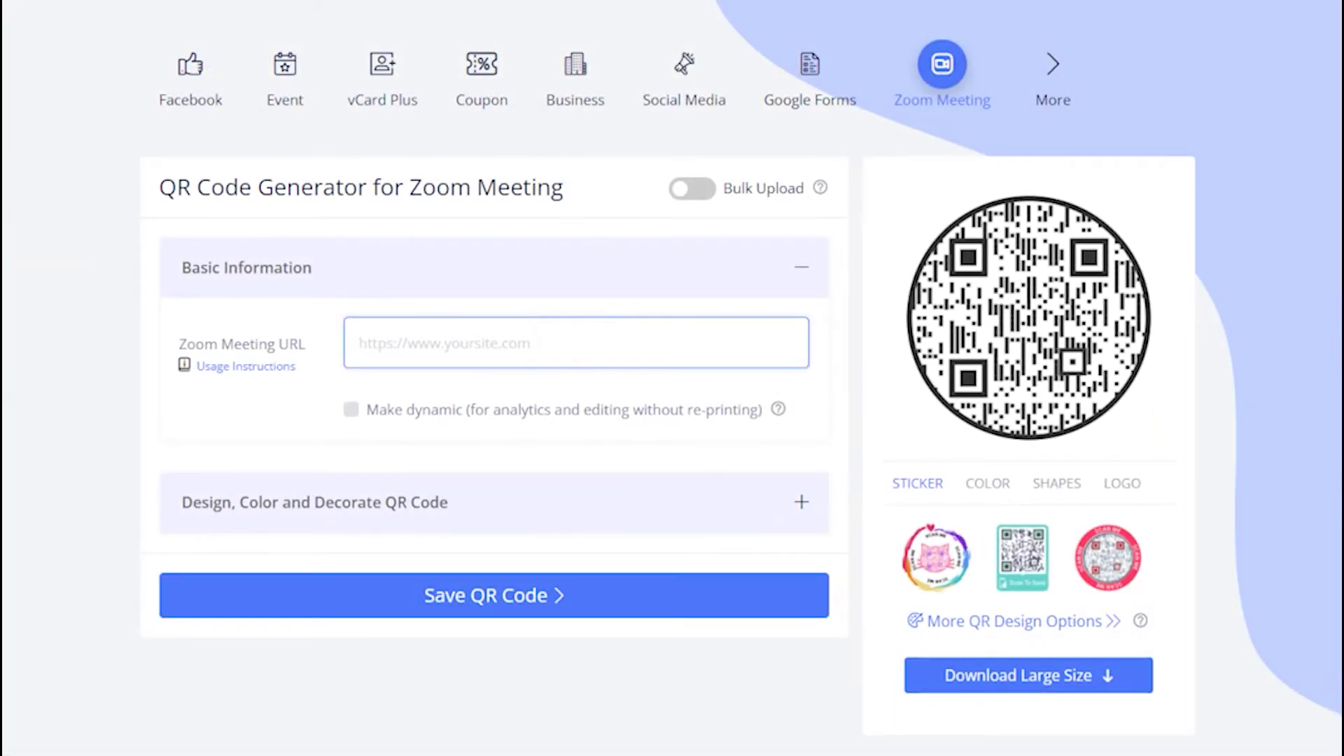
{"action": "key", "text": "ctrl+v"}
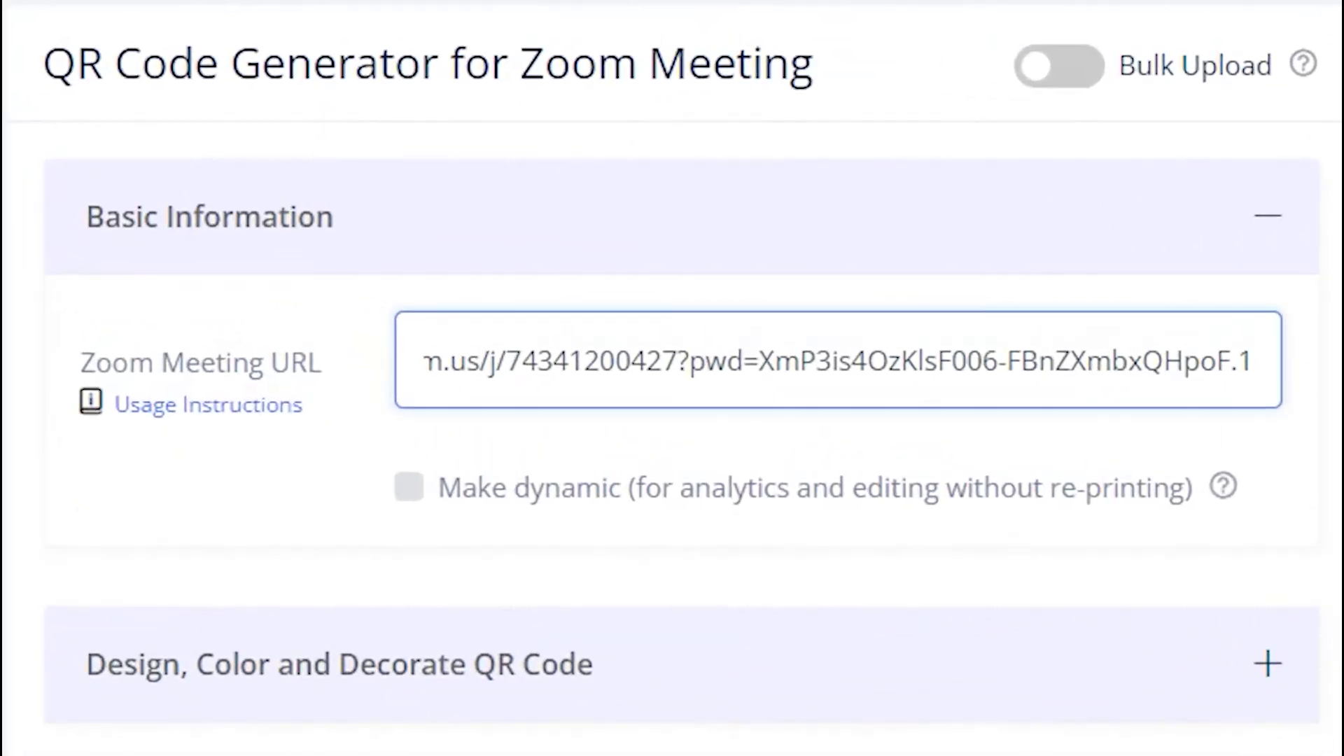
{"action": "left_click", "coordinate": [408, 487]}
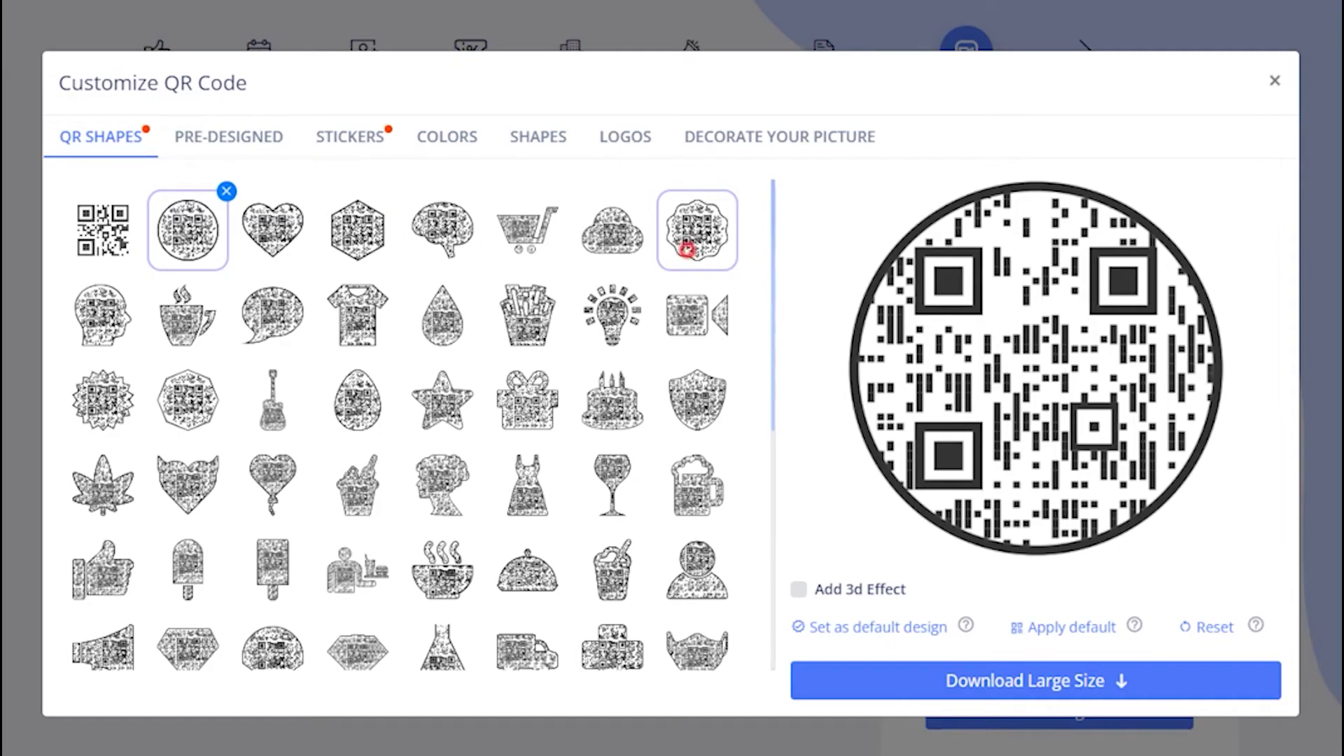
Try the scalloped badge QR shape, browse the other shapes and return to the circular one
{"action": "left_click", "coordinate": [687, 248]}
{"action": "scroll", "coordinate": [271, 486], "scroll_direction": "down", "scroll_amount": 2}
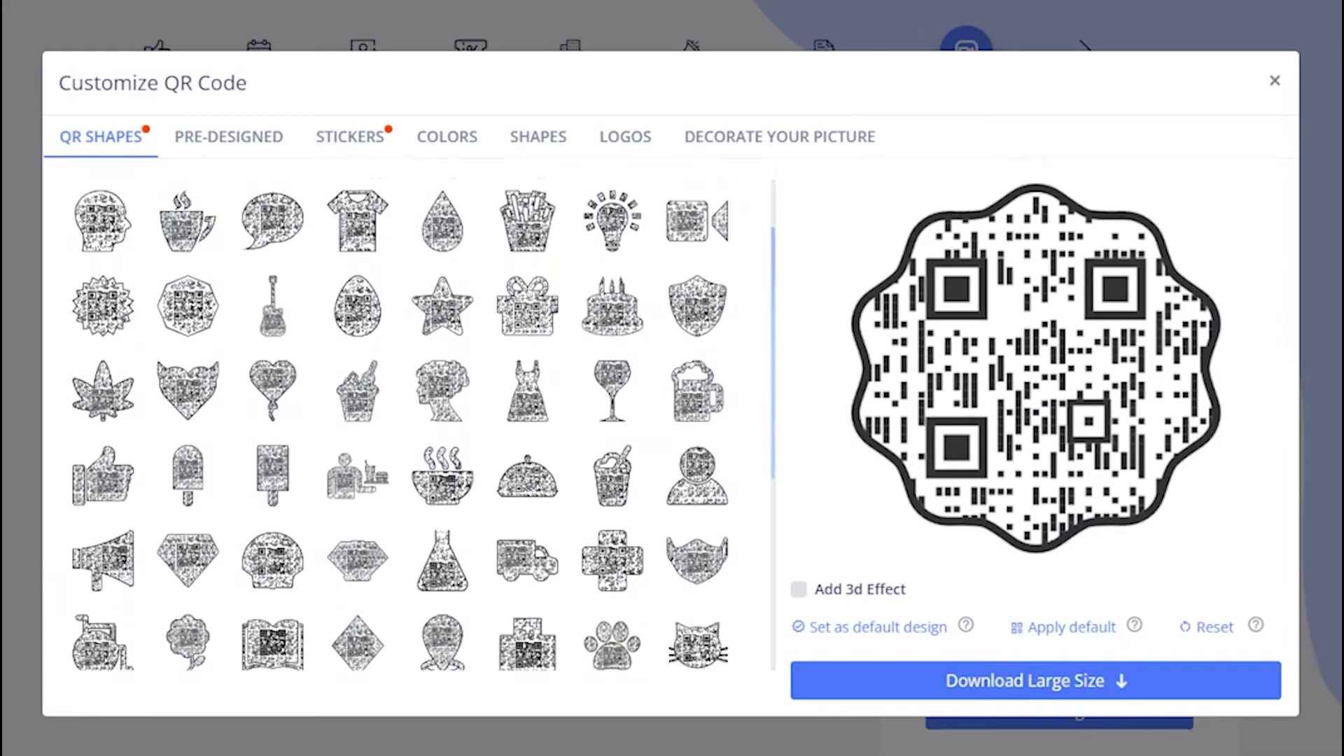
{"action": "scroll", "coordinate": [189, 443], "scroll_direction": "down", "scroll_amount": 1}
{"action": "scroll", "coordinate": [442, 357], "scroll_direction": "up", "scroll_amount": 2}
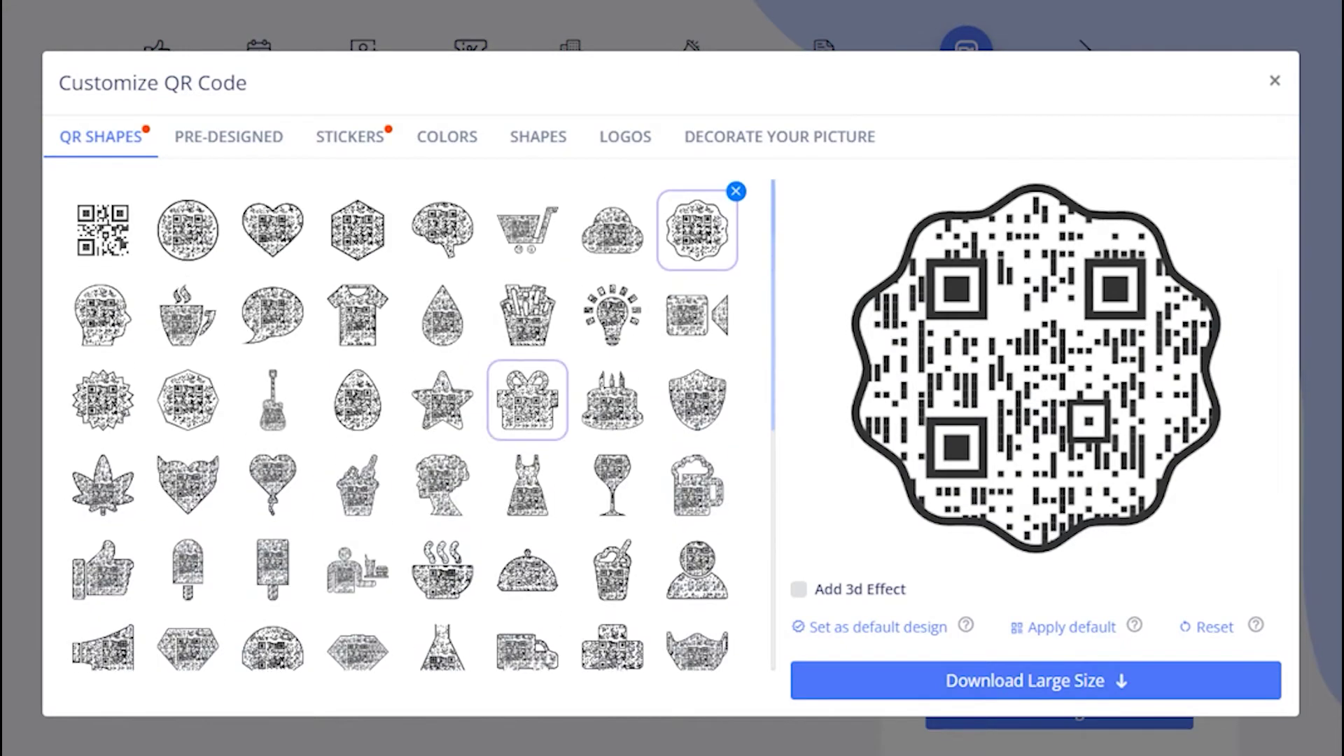
{"action": "left_click", "coordinate": [194, 233]}
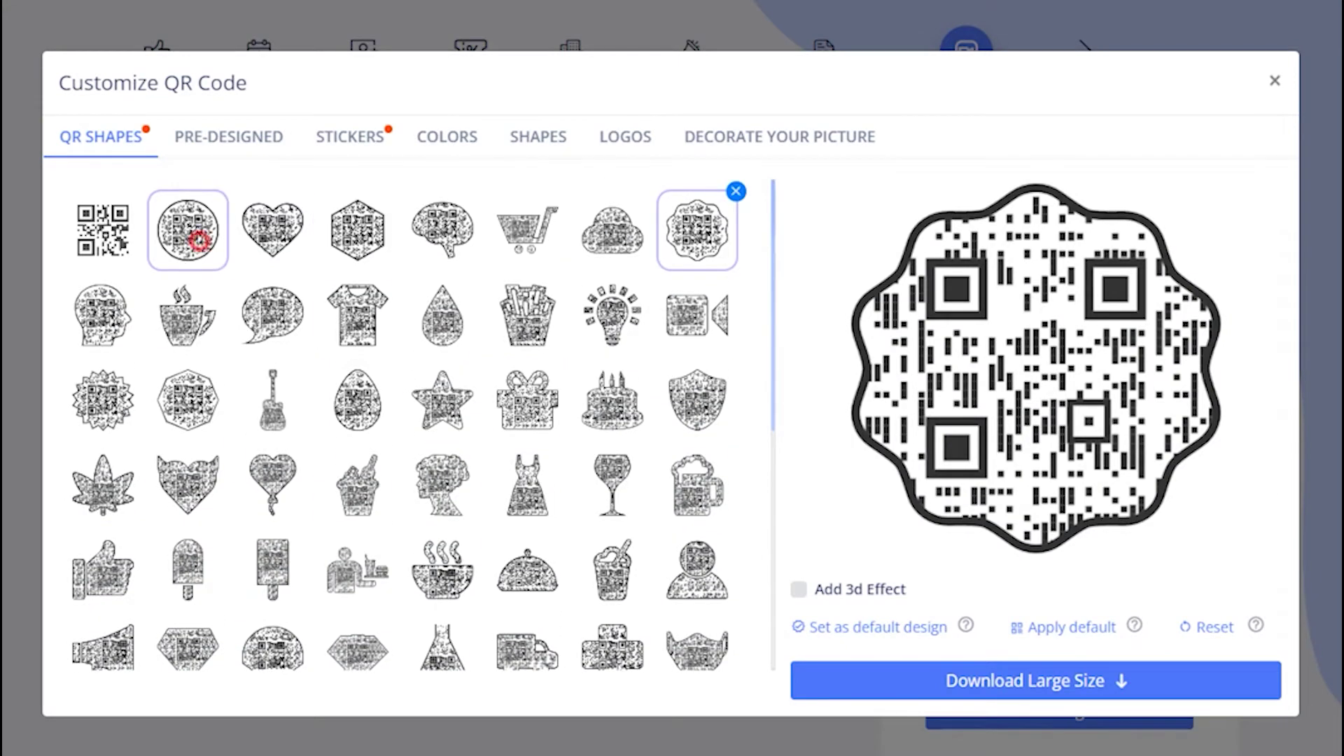
Apply the pre-designed Like Us style to the circular QR code
{"action": "left_click", "coordinate": [261, 140]}
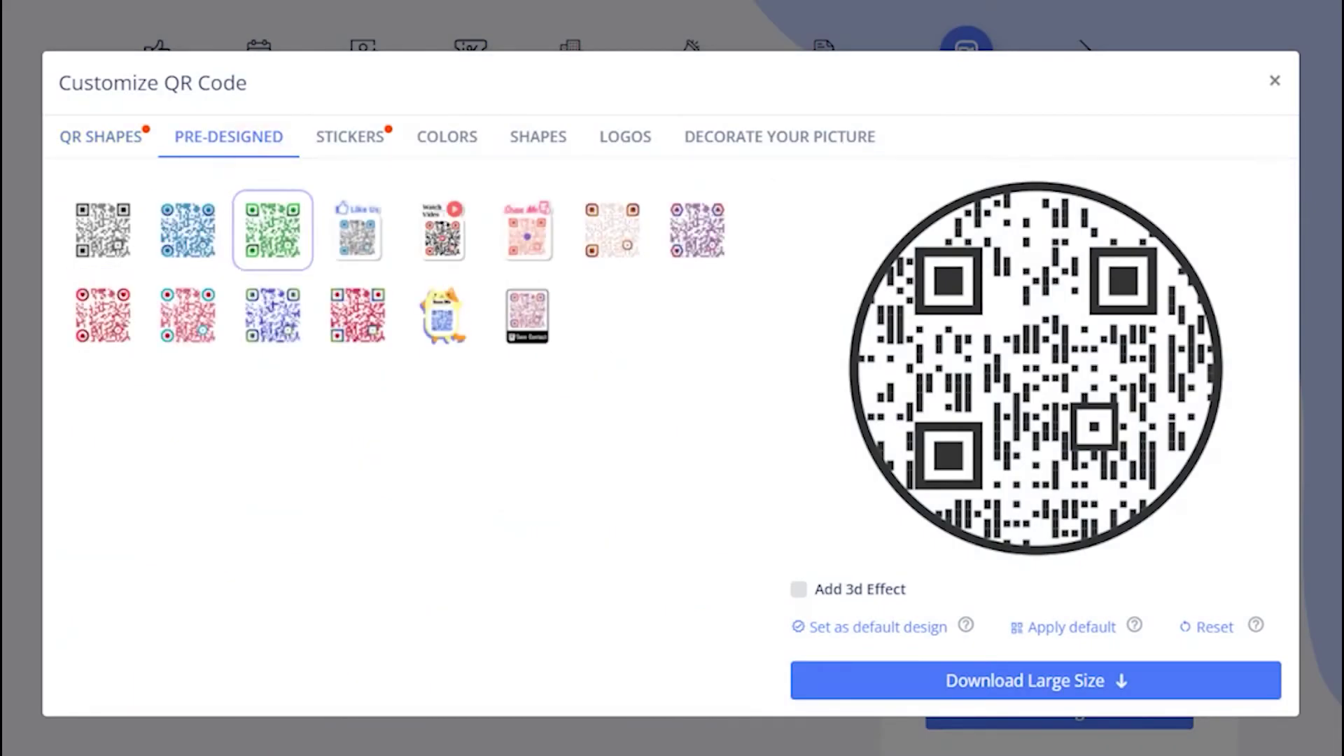
{"action": "left_click", "coordinate": [357, 231]}
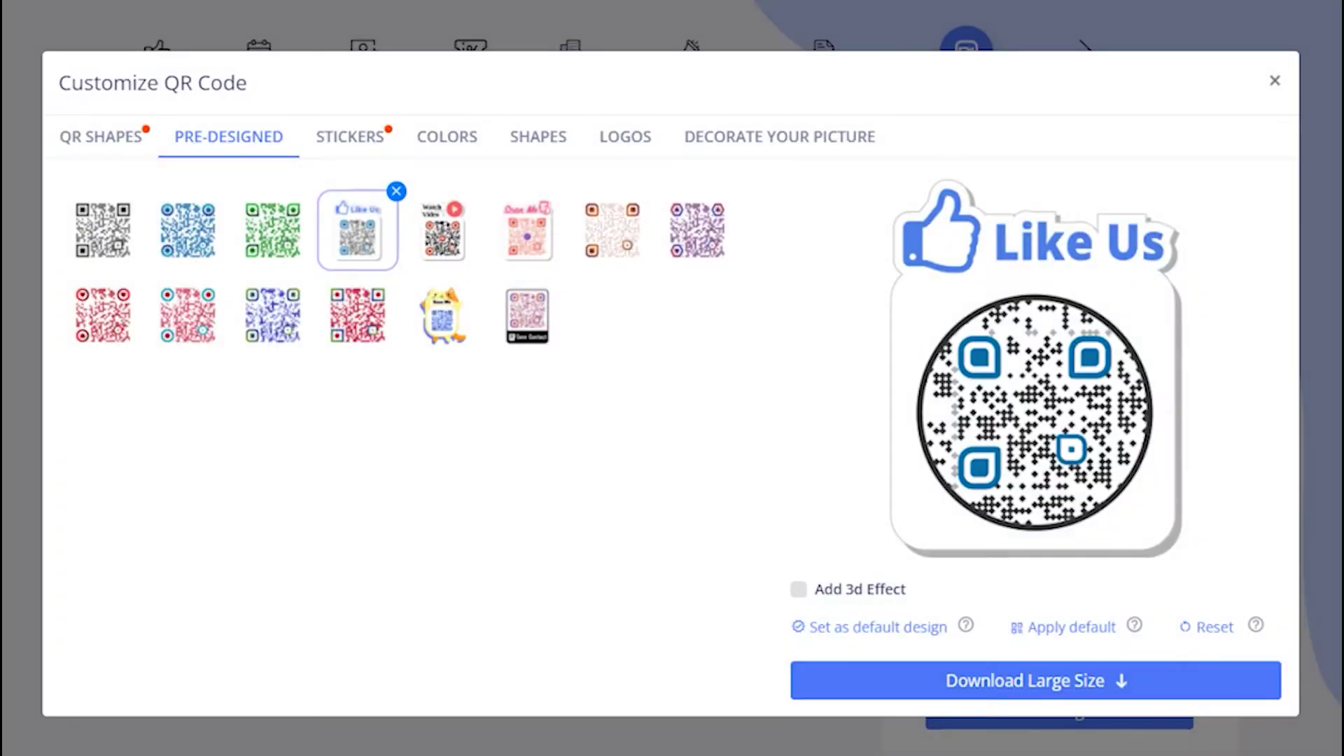
Try the corner-bracket Scan Me sticker, and settle on the black-outlined speech-bubble Scan Me sticker
{"action": "left_click", "coordinate": [356, 137]}
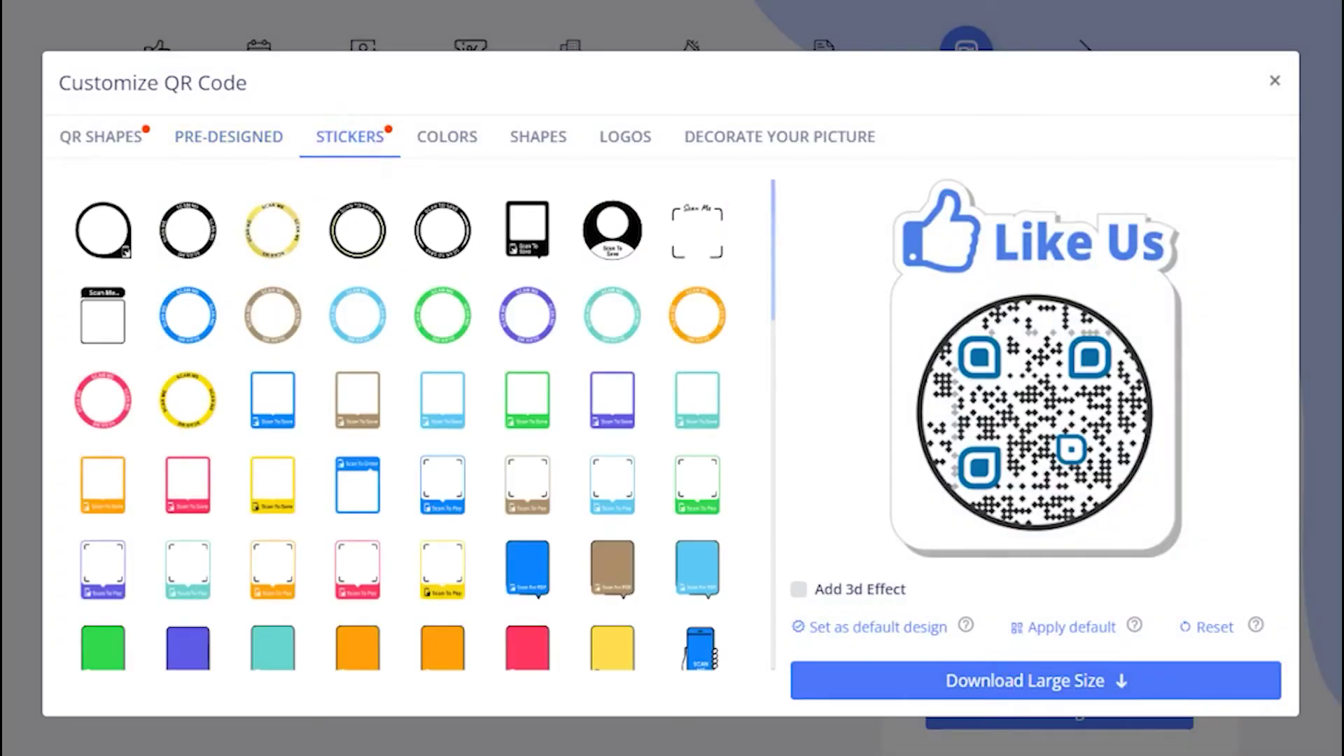
{"action": "scroll", "coordinate": [272, 484], "scroll_direction": "down", "scroll_amount": 3}
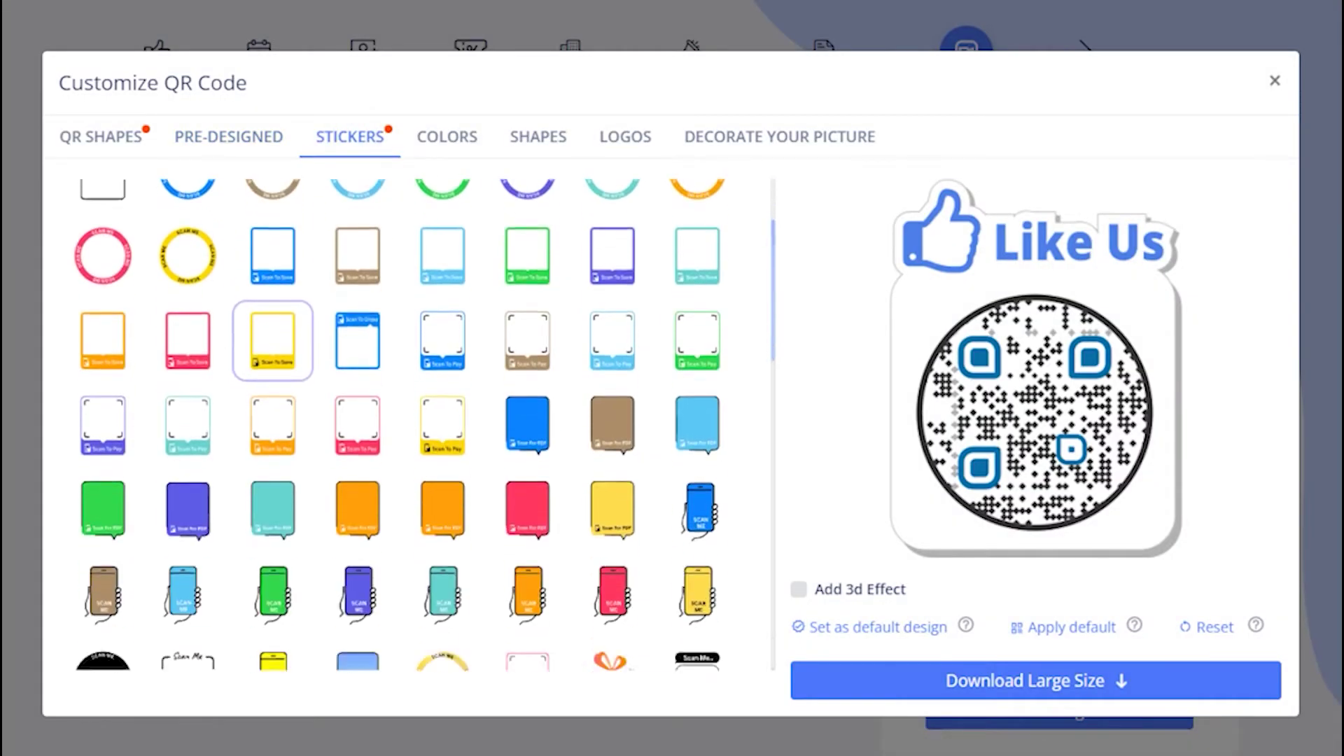
{"action": "left_click", "coordinate": [188, 569]}
{"action": "scroll", "coordinate": [188, 568], "scroll_direction": "down", "scroll_amount": 3}
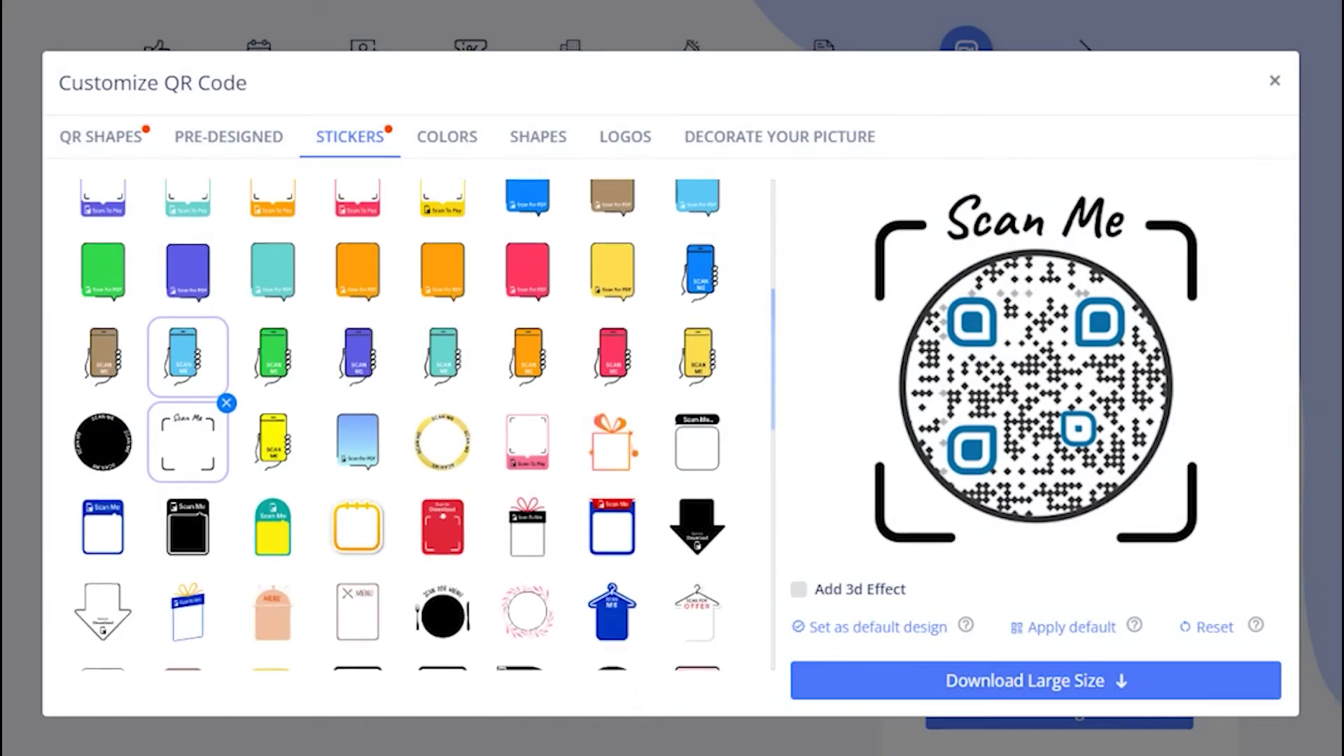
{"action": "scroll", "coordinate": [187, 532], "scroll_direction": "down", "scroll_amount": 2}
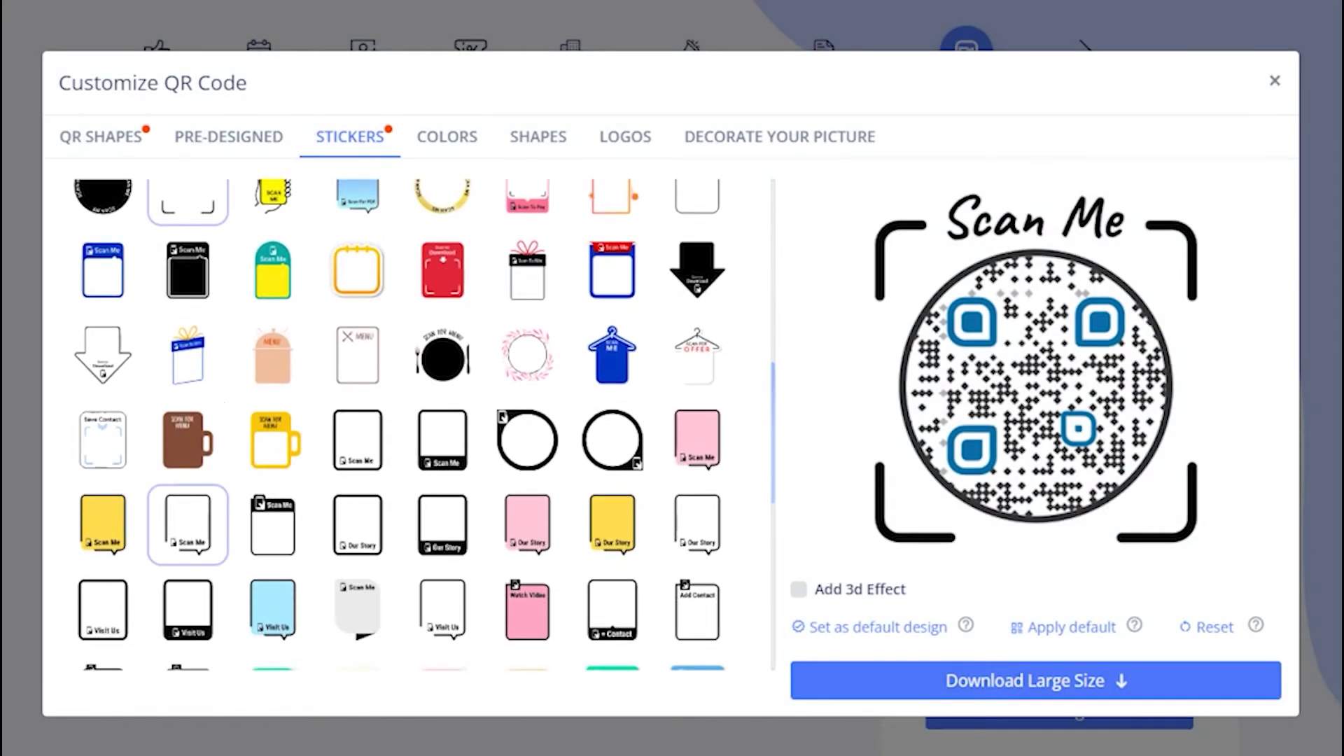
{"action": "left_click", "coordinate": [188, 525]}
{"action": "scroll", "coordinate": [399, 420], "scroll_direction": "up", "scroll_amount": 6}
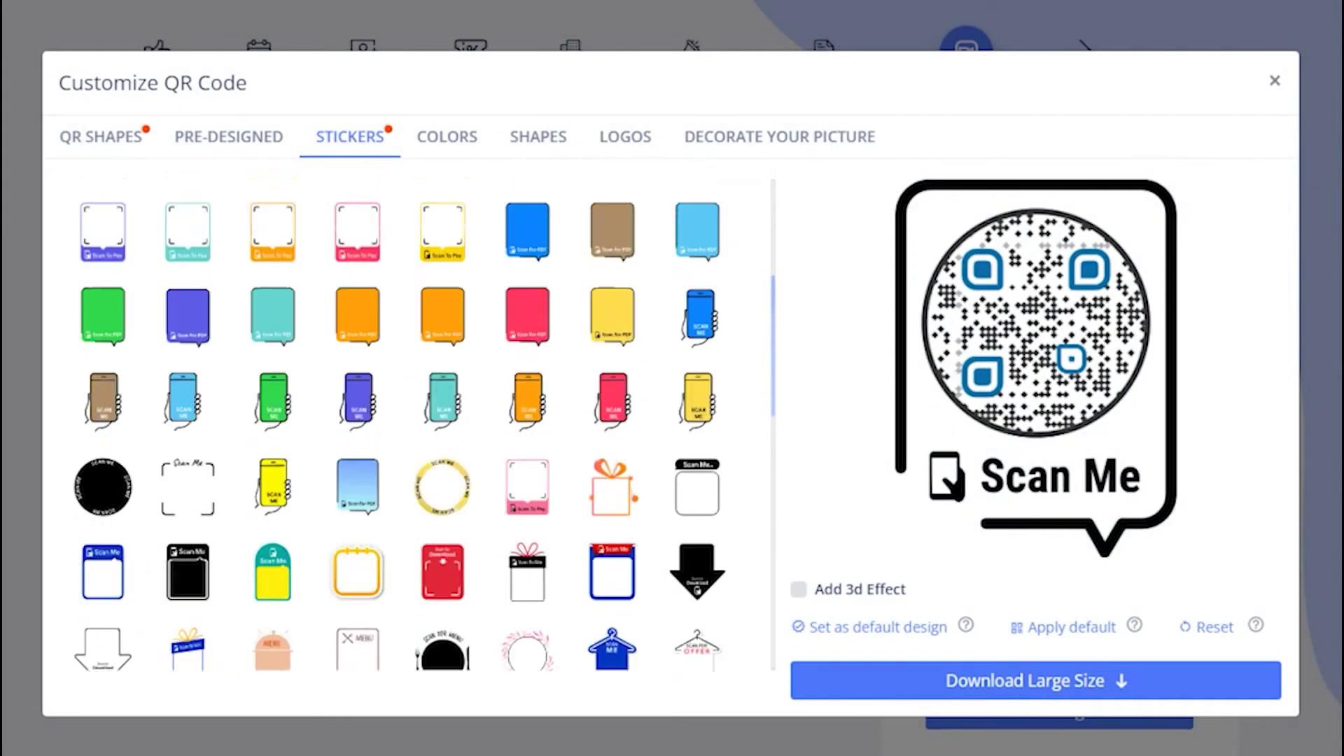
Apply the dark and light green color preset and set the custom eye color to #1a7ad1ff
{"action": "left_click", "coordinate": [448, 136]}
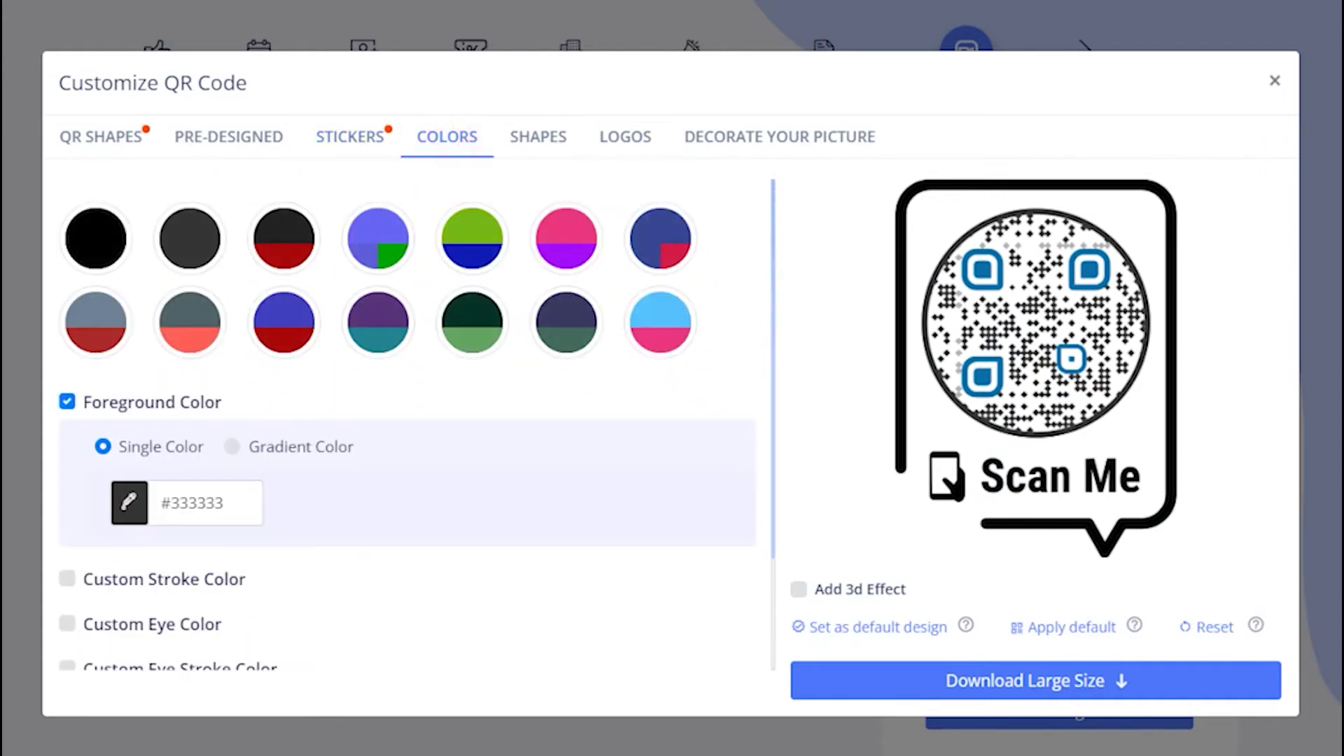
{"action": "left_click", "coordinate": [477, 330]}
{"action": "scroll", "coordinate": [477, 336], "scroll_direction": "down", "scroll_amount": 2}
{"action": "scroll", "coordinate": [406, 420], "scroll_direction": "down", "scroll_amount": 2}
{"action": "left_click", "coordinate": [129, 467]}
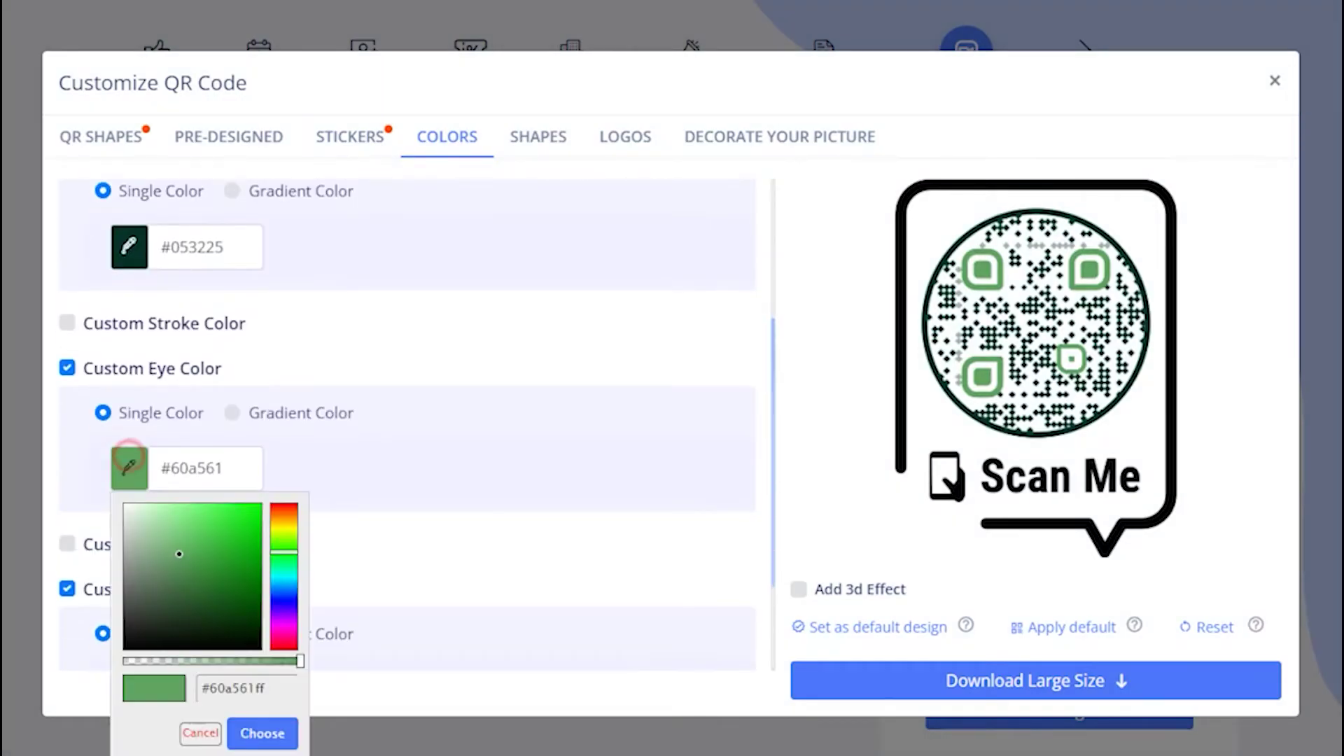
{"action": "left_click_drag", "start_coordinate": [284, 549], "coordinate": [284, 588]}
{"action": "mouse_move", "coordinate": [246, 530]}
{"action": "left_mouse_down"}
{"action": "mouse_move", "coordinate": [250, 543]}
{"action": "mouse_move", "coordinate": [245, 529]}
{"action": "left_mouse_up"}
{"action": "left_click", "coordinate": [269, 731]}
Copy the custom eye color #1a7ad1ff into the custom eyeball color
{"action": "triple_click", "coordinate": [236, 470]}
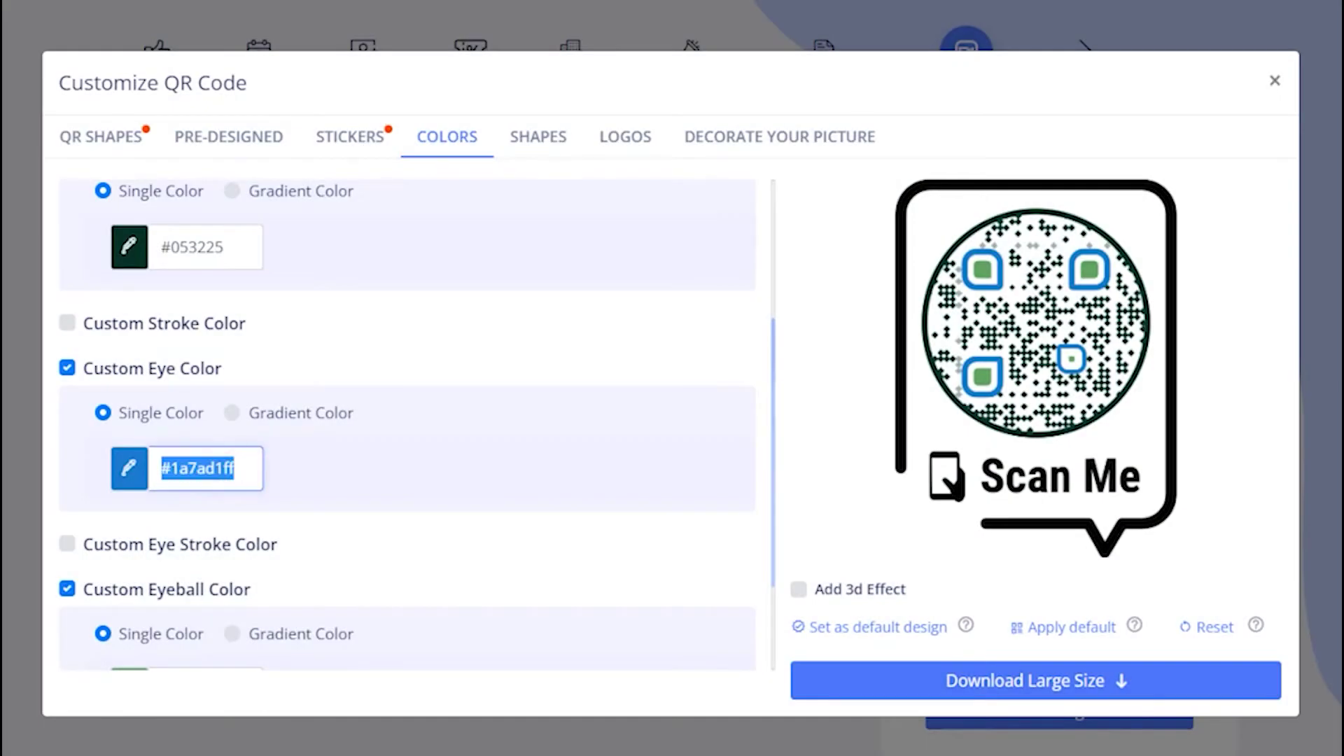
{"action": "key", "text": "ctrl+c"}
{"action": "scroll", "coordinate": [237, 473], "scroll_direction": "down", "scroll_amount": 2}
{"action": "triple_click", "coordinate": [228, 540]}
{"action": "key", "text": "ctrl+v"}
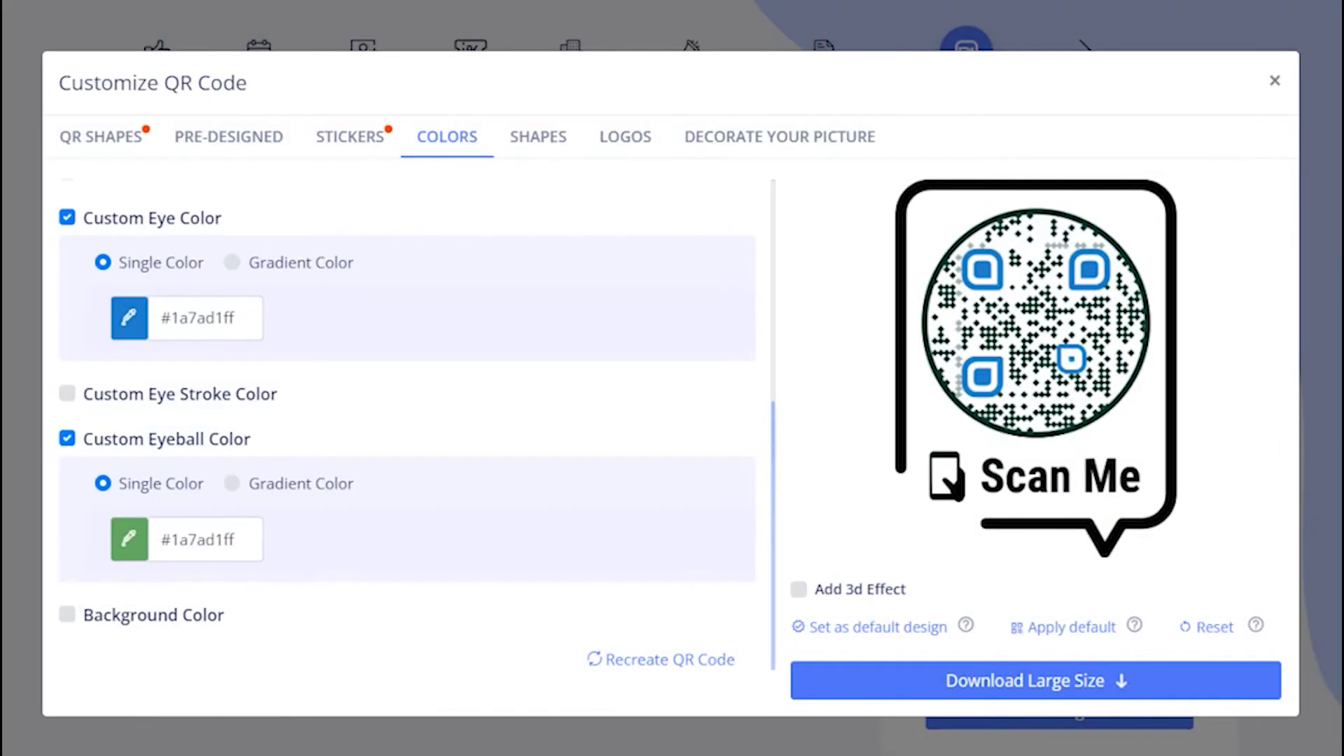
{"action": "scroll", "coordinate": [409, 420], "scroll_direction": "up", "scroll_amount": 6}
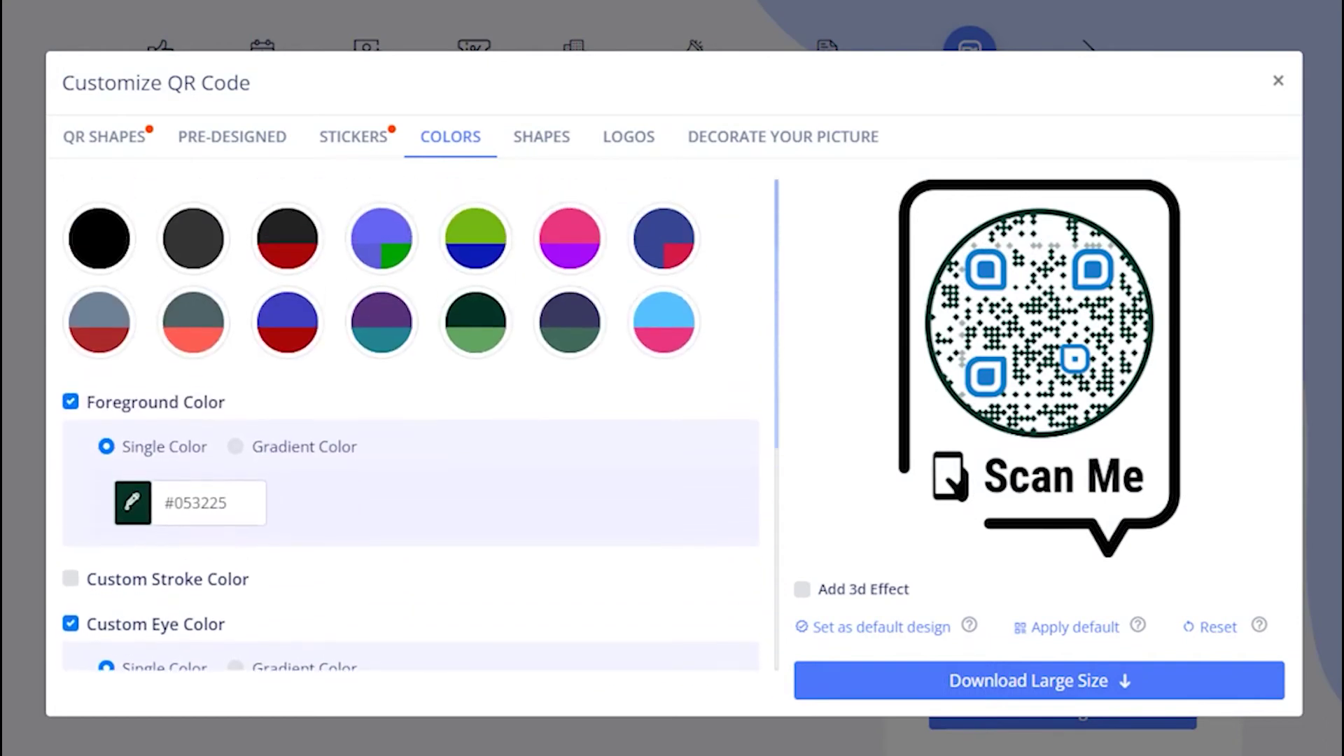
Change the QR code's body type to the vertical bar pattern
{"action": "left_click", "coordinate": [540, 136]}
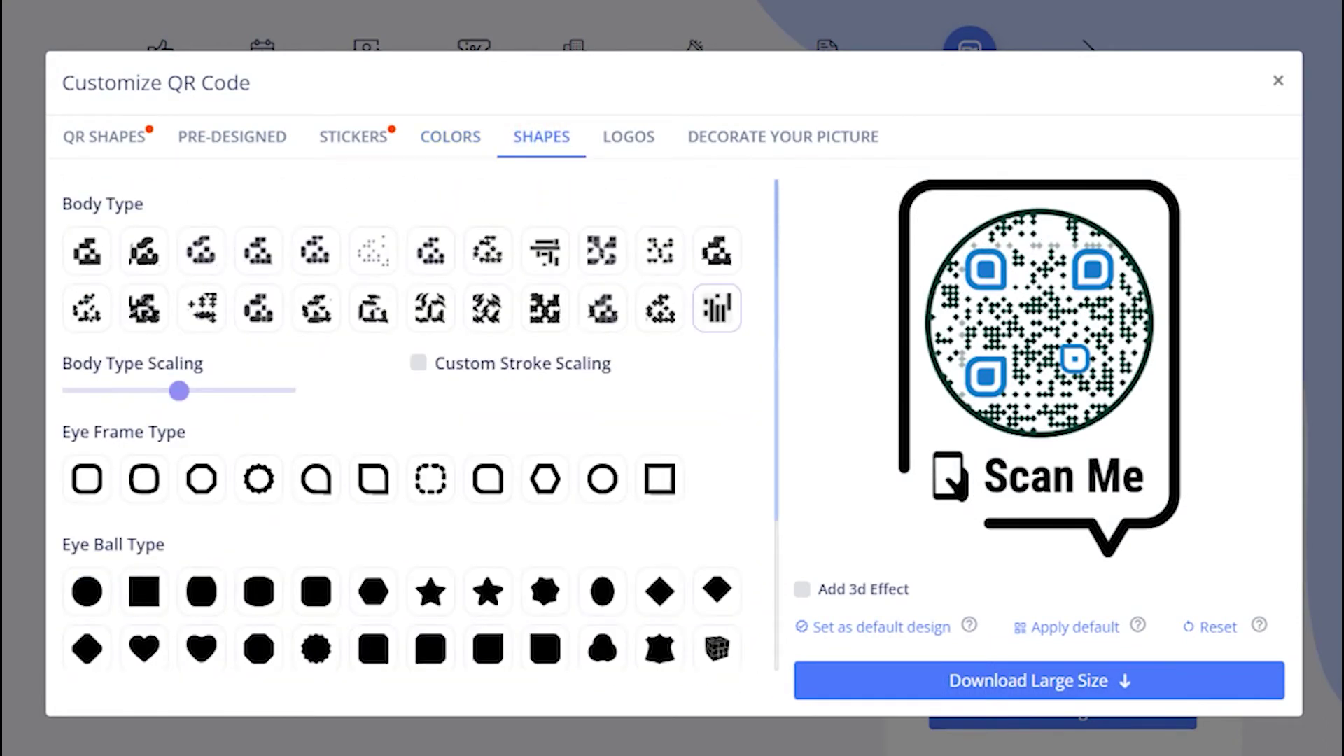
{"action": "left_click", "coordinate": [716, 308]}
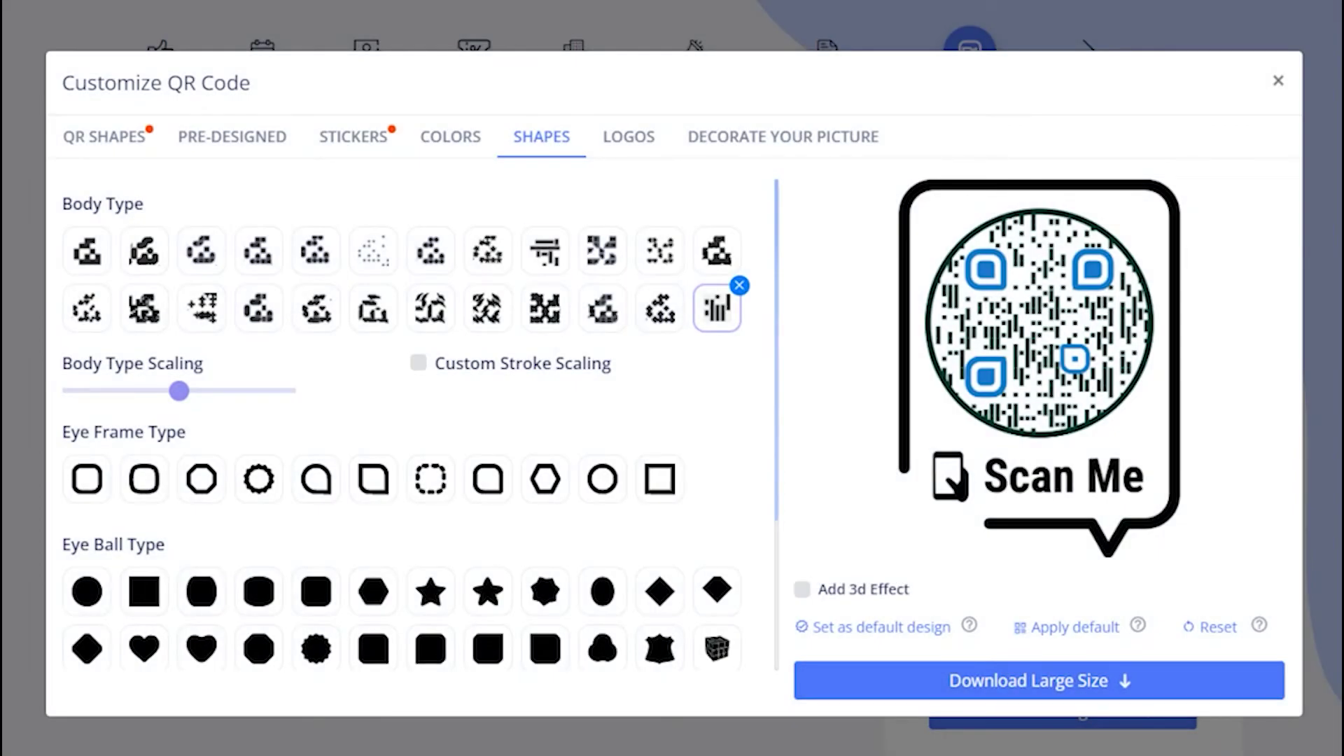
Add the Zoom logo to the QR code and increase its logo scaling and logo background scaling
{"action": "left_click", "coordinate": [628, 136]}
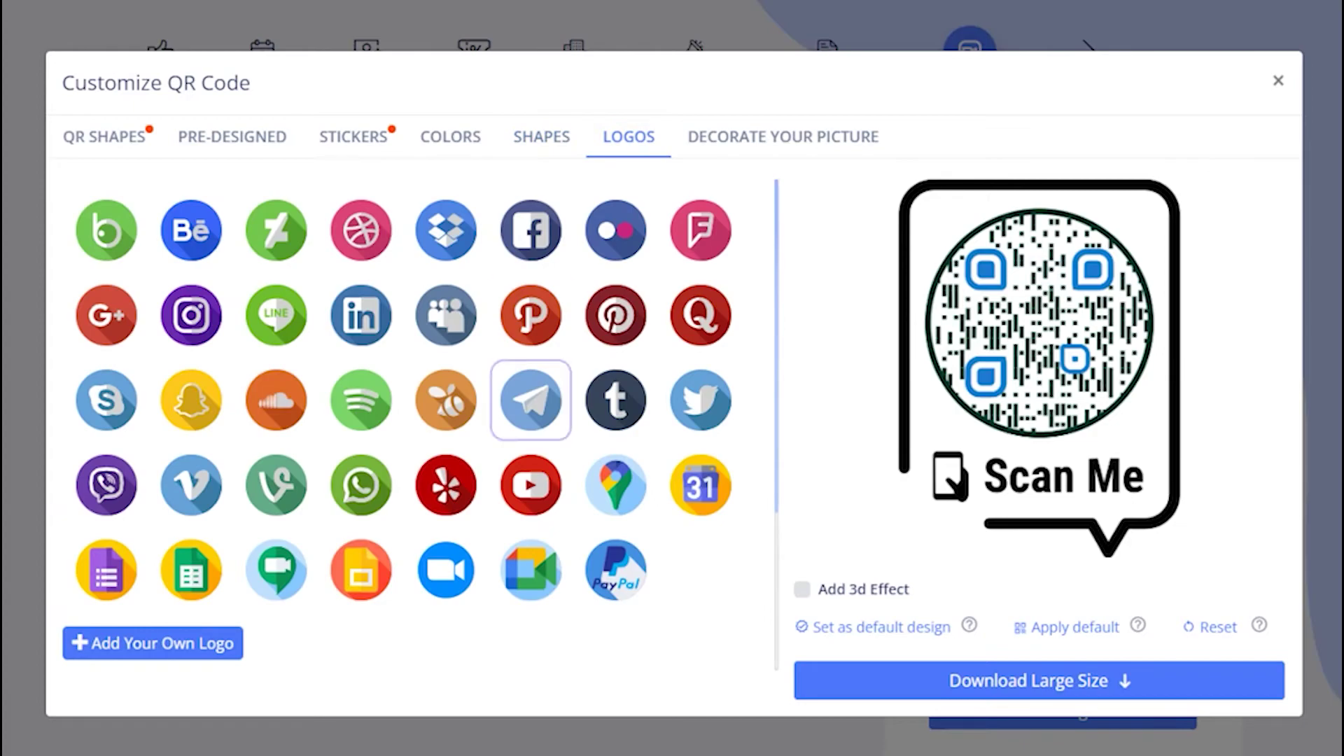
{"action": "left_click", "coordinate": [446, 568]}
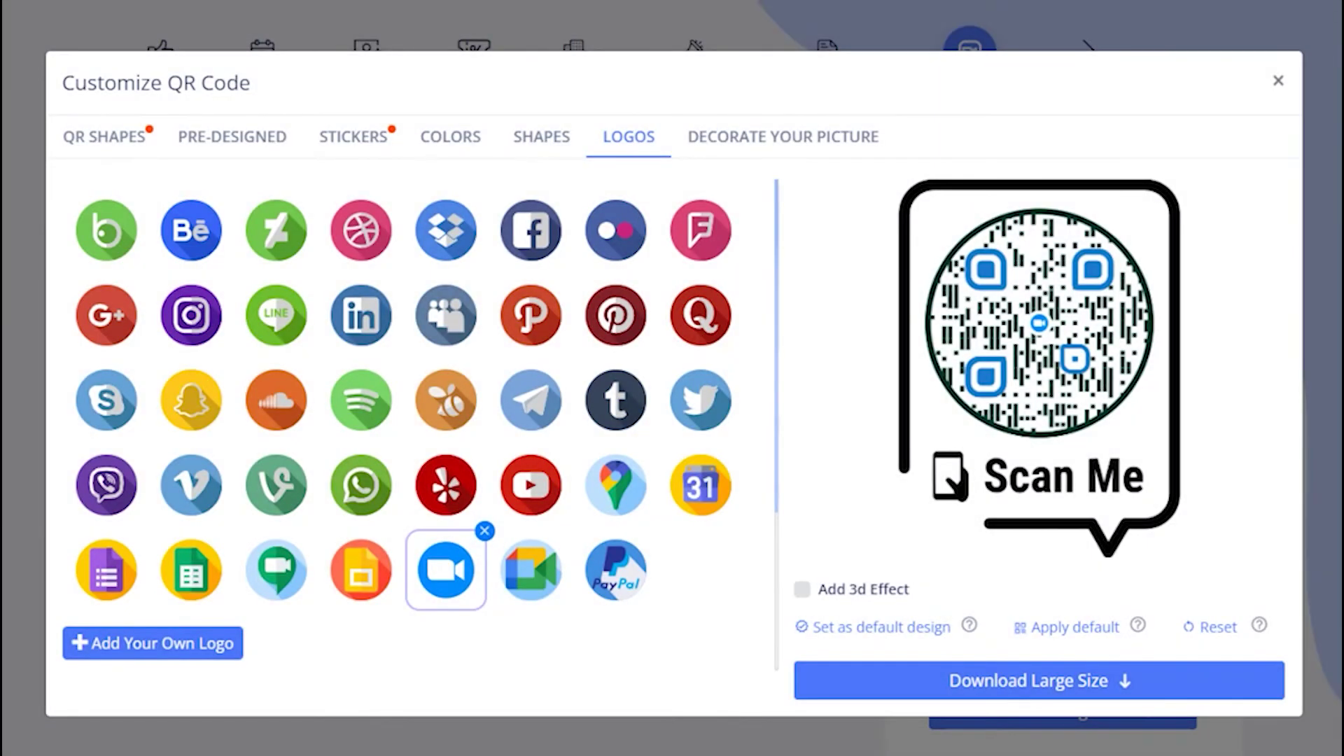
{"action": "scroll", "coordinate": [446, 490], "scroll_direction": "down", "scroll_amount": 3}
{"action": "left_click_drag", "start_coordinate": [146, 486], "coordinate": [196, 486]}
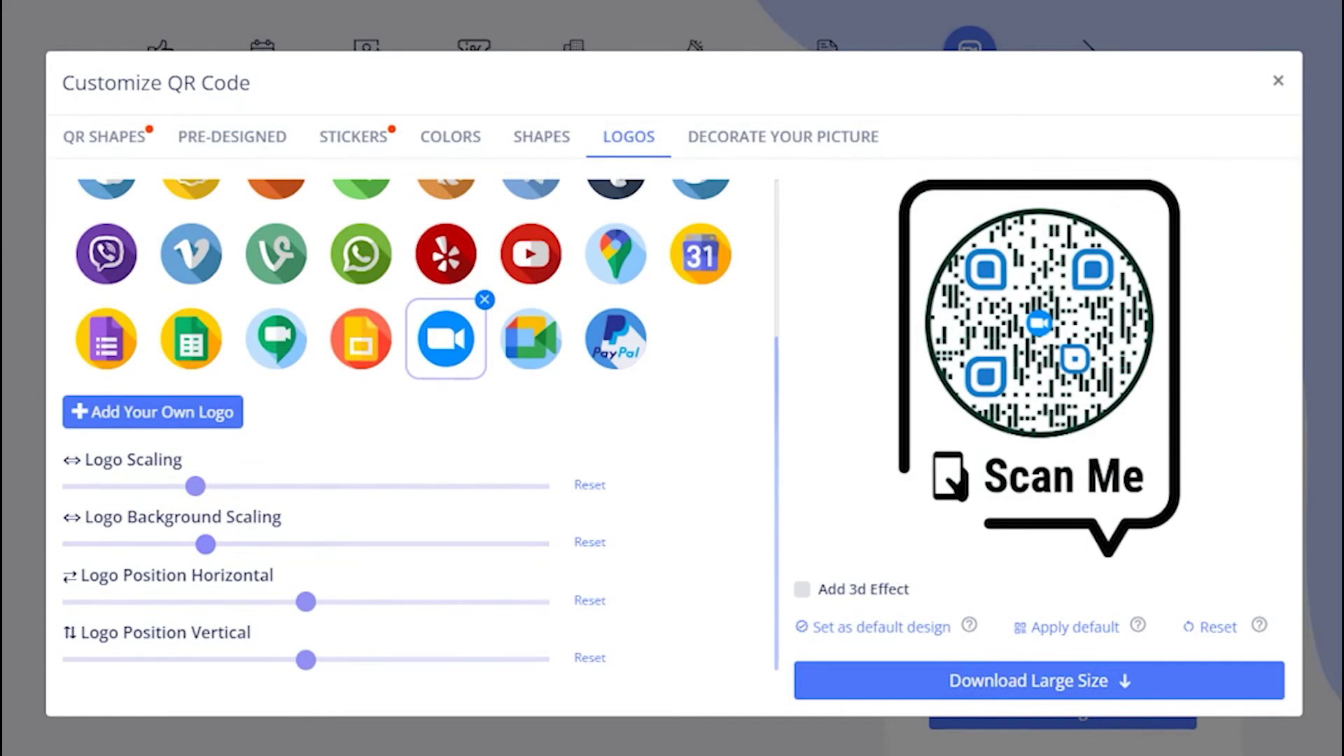
{"action": "left_click_drag", "start_coordinate": [205, 544], "coordinate": [250, 544]}
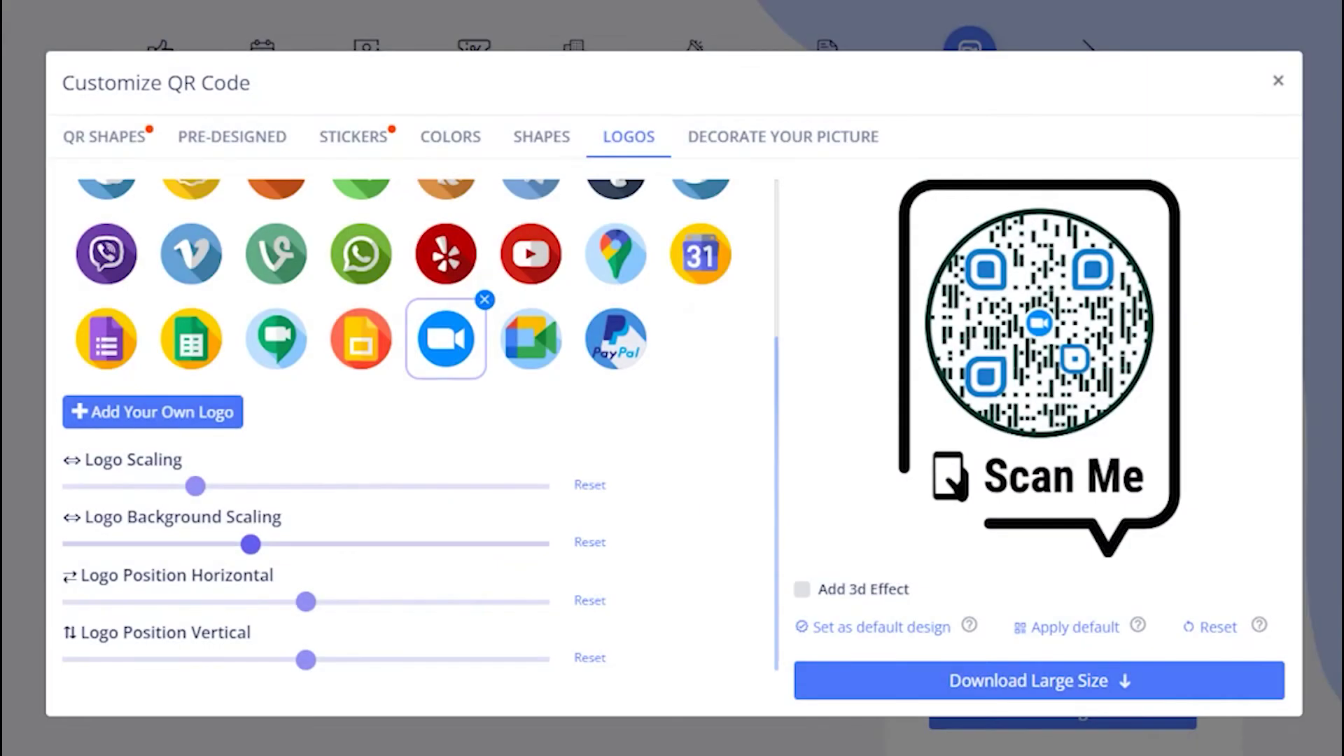
Add the 3D effect to the QR code and close its customization window
{"action": "scroll", "coordinate": [398, 392], "scroll_direction": "up", "scroll_amount": 4}
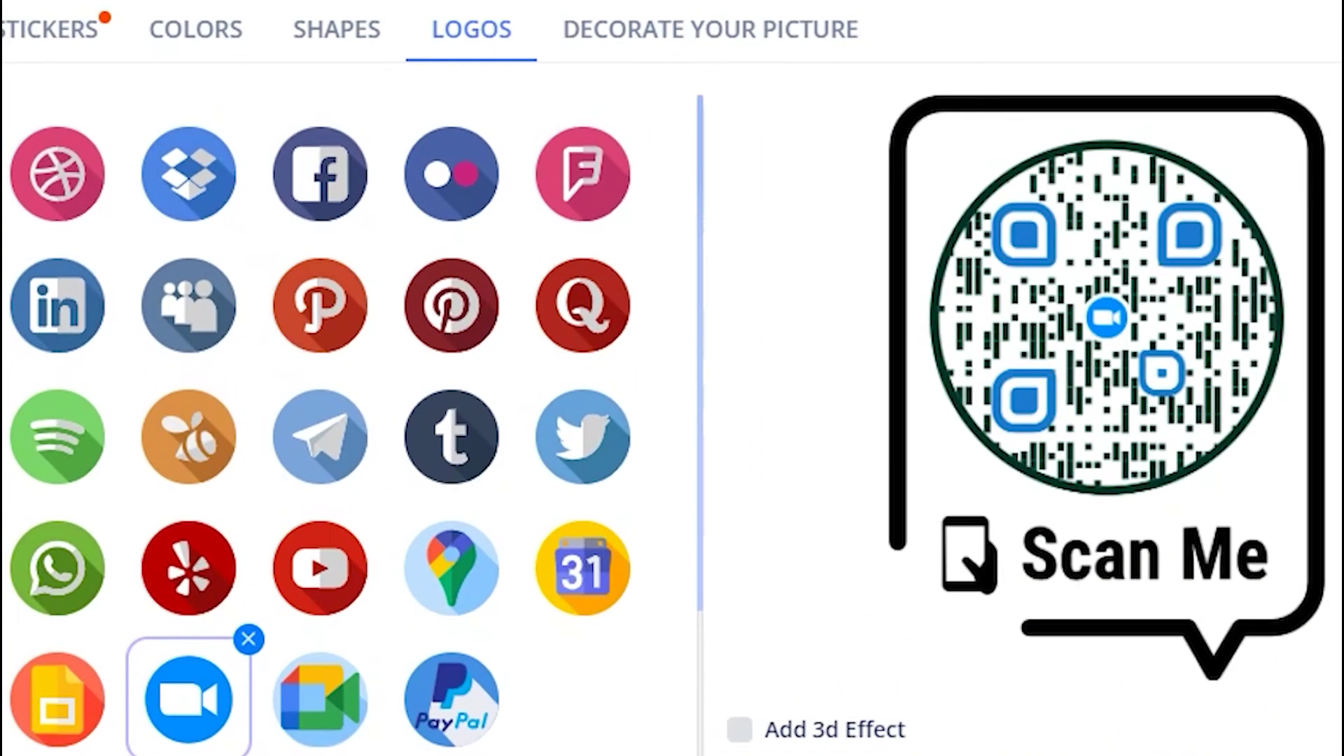
{"action": "left_click", "coordinate": [740, 730]}
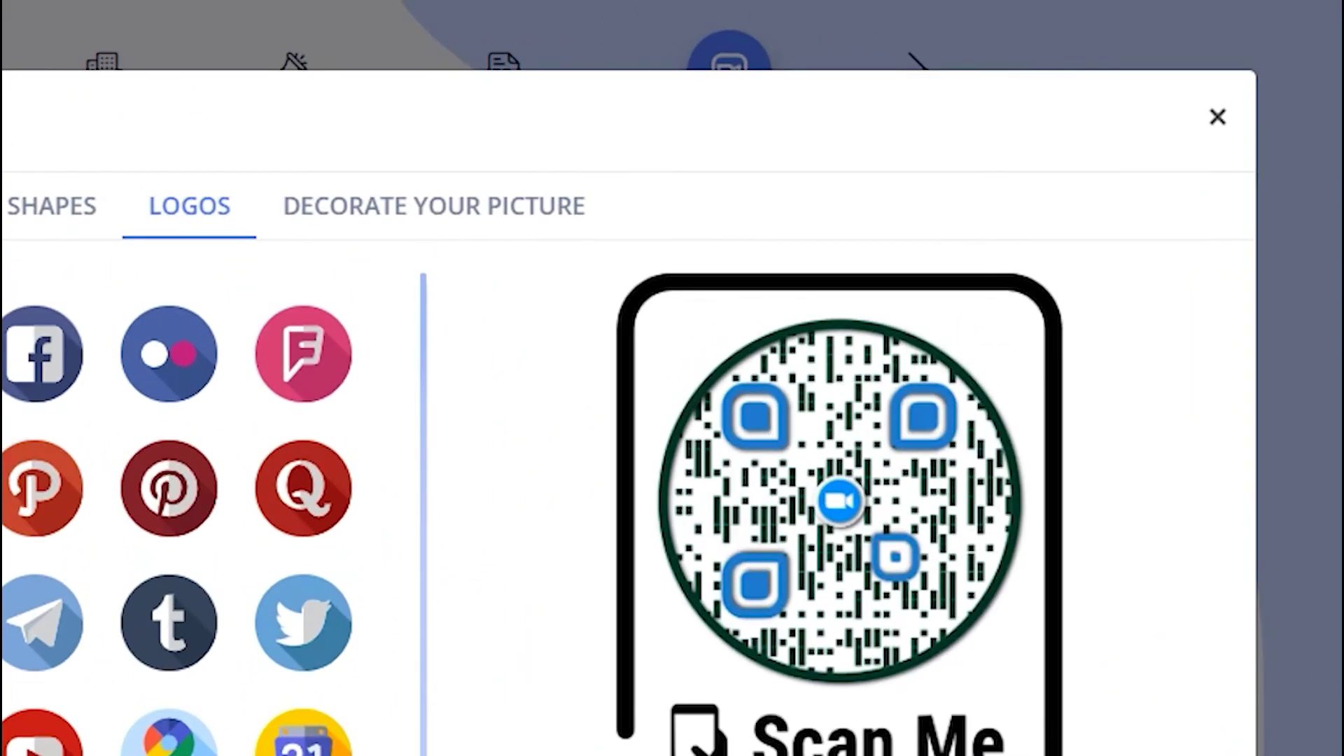
{"action": "left_click", "coordinate": [1217, 116]}
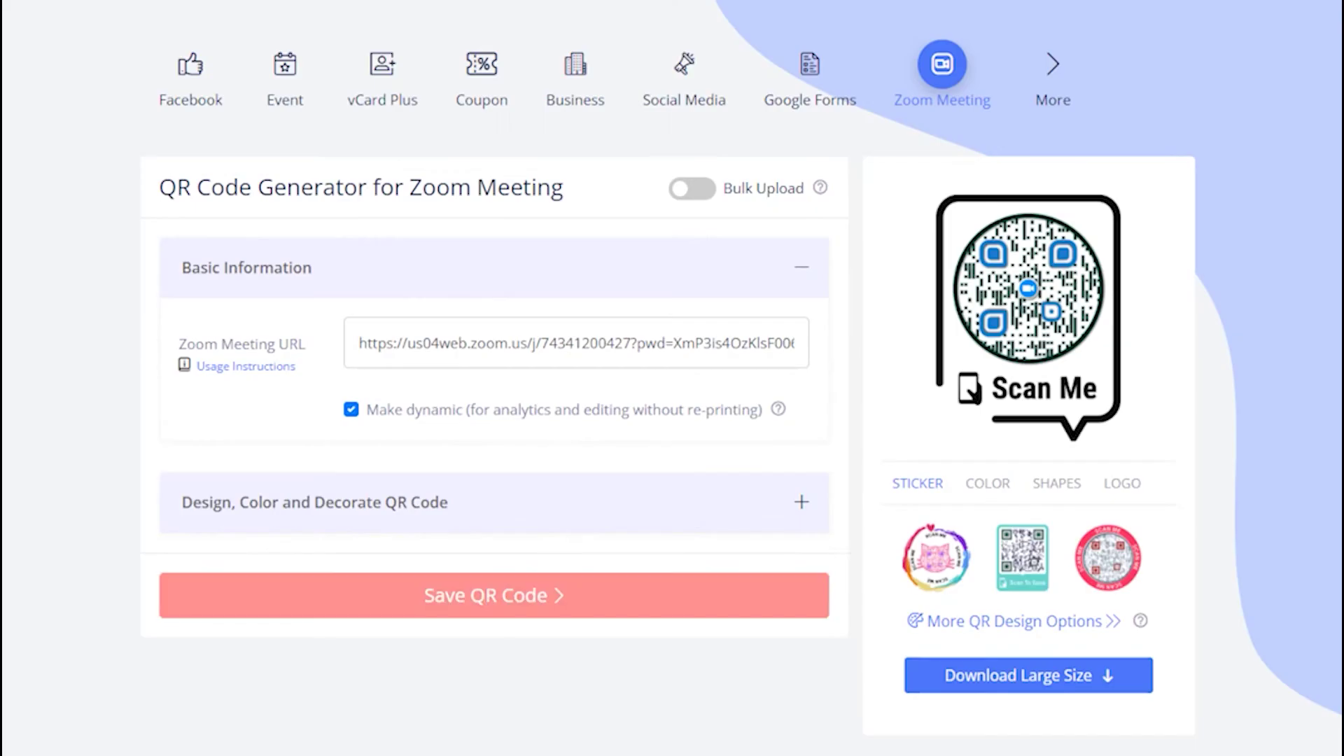
Save the customized Zoom meeting QR code under the campaign name "Zoom meeting QR code" without choosing a folder
{"action": "left_click", "coordinate": [494, 596]}
{"action": "left_click", "coordinate": [554, 334]}
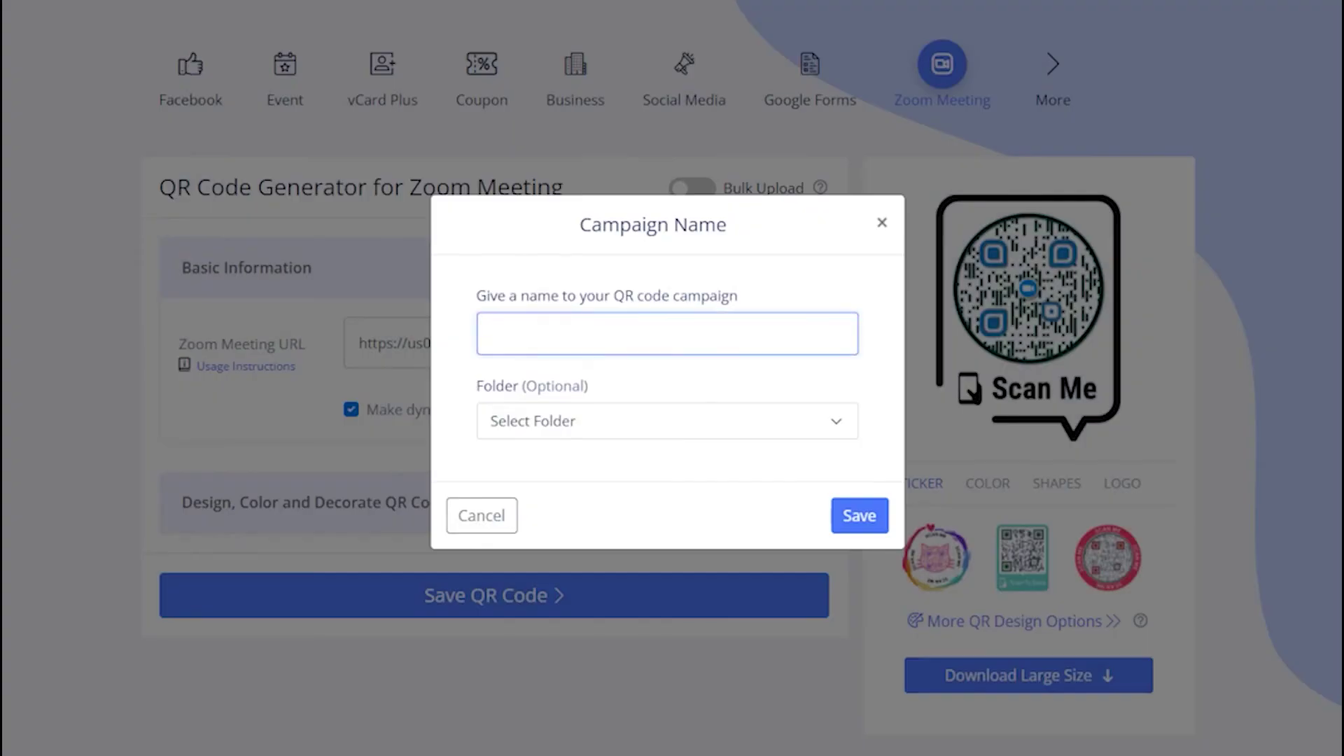
{"action": "type", "text": "Zoom meeting QR code"}
{"action": "key", "text": "Return"}
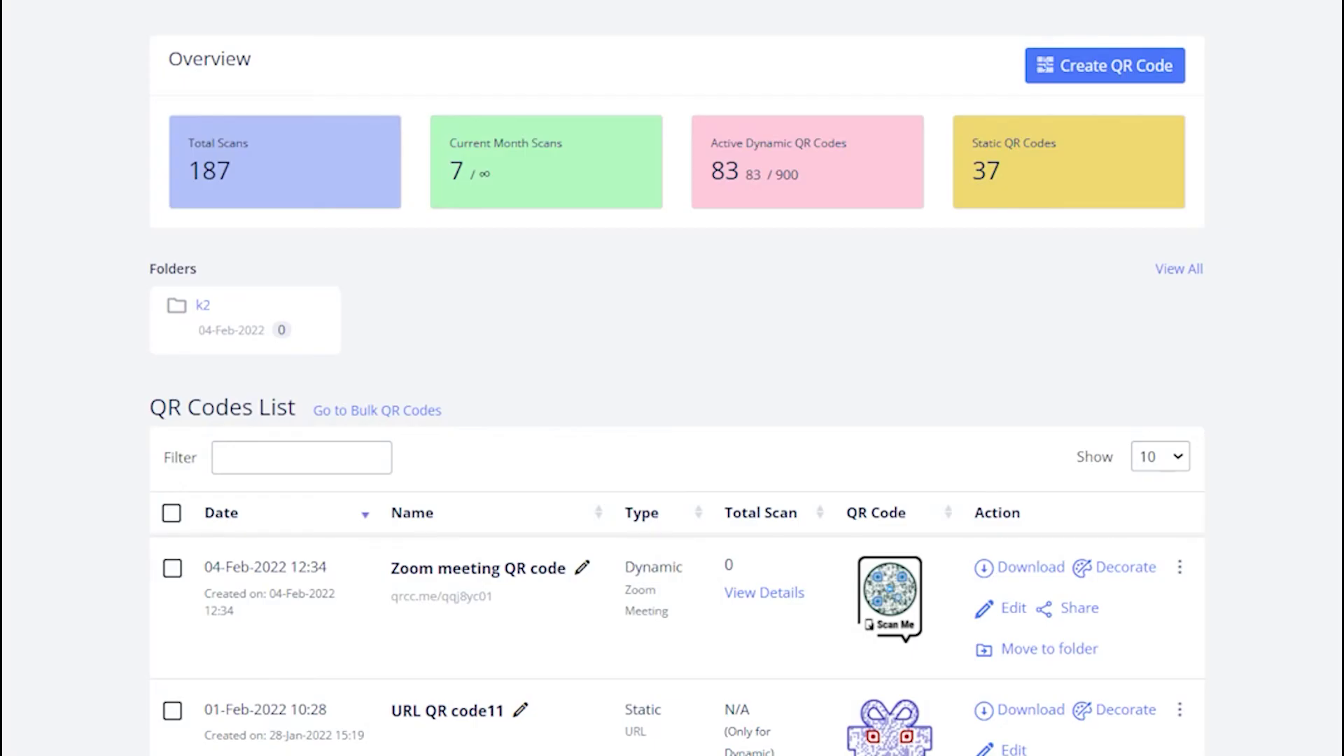
{"action": "left_click_drag", "start_coordinate": [389, 568], "coordinate": [566, 568]}
{"action": "left_click", "coordinate": [562, 612]}
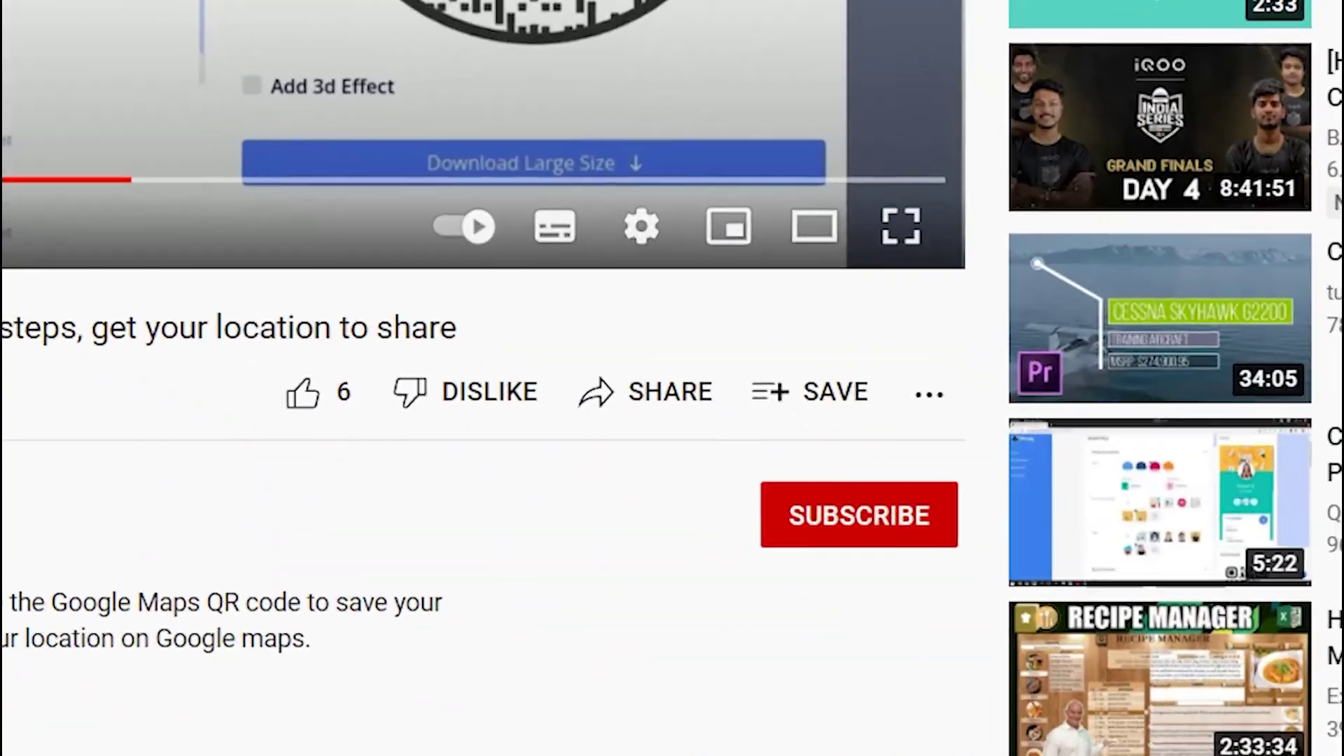
On YouTube, subscribe to the channel of the Google Maps QR code video and set its notifications to All
{"action": "left_click", "coordinate": [847, 522]}
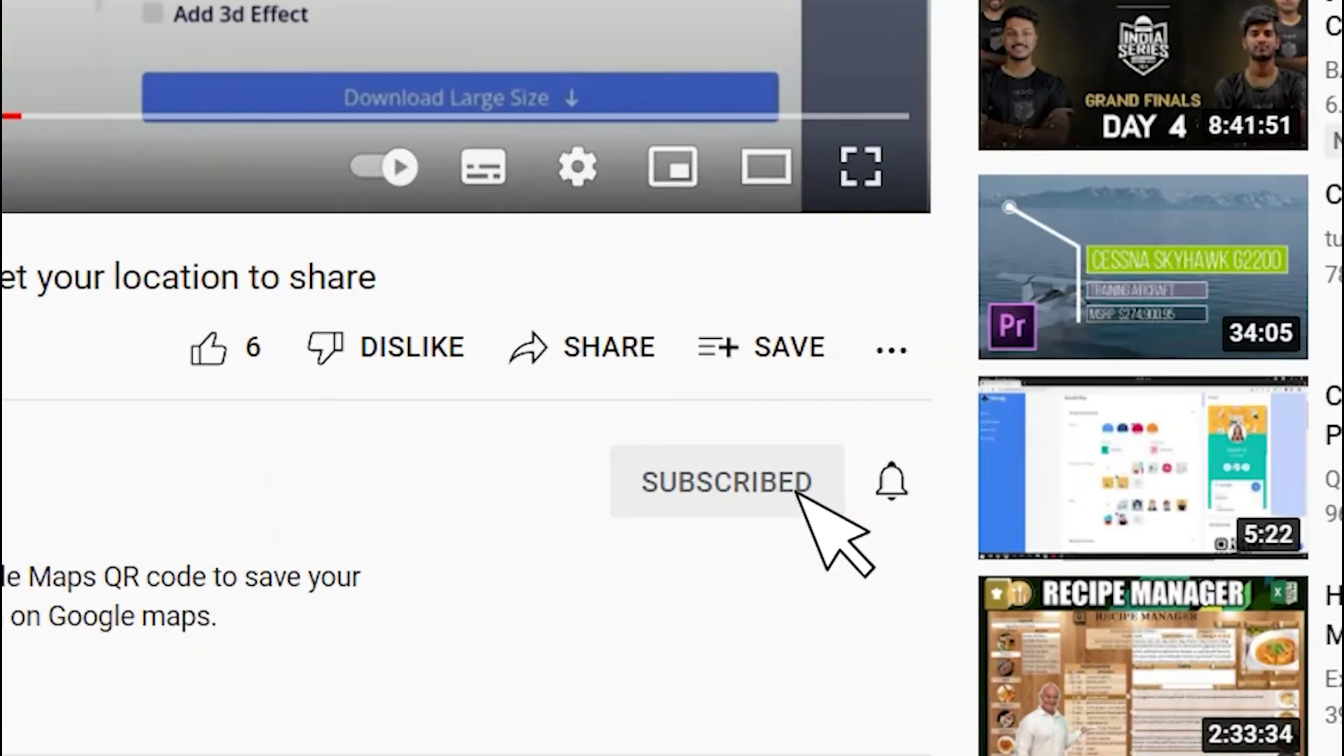
{"action": "left_click", "coordinate": [930, 515]}
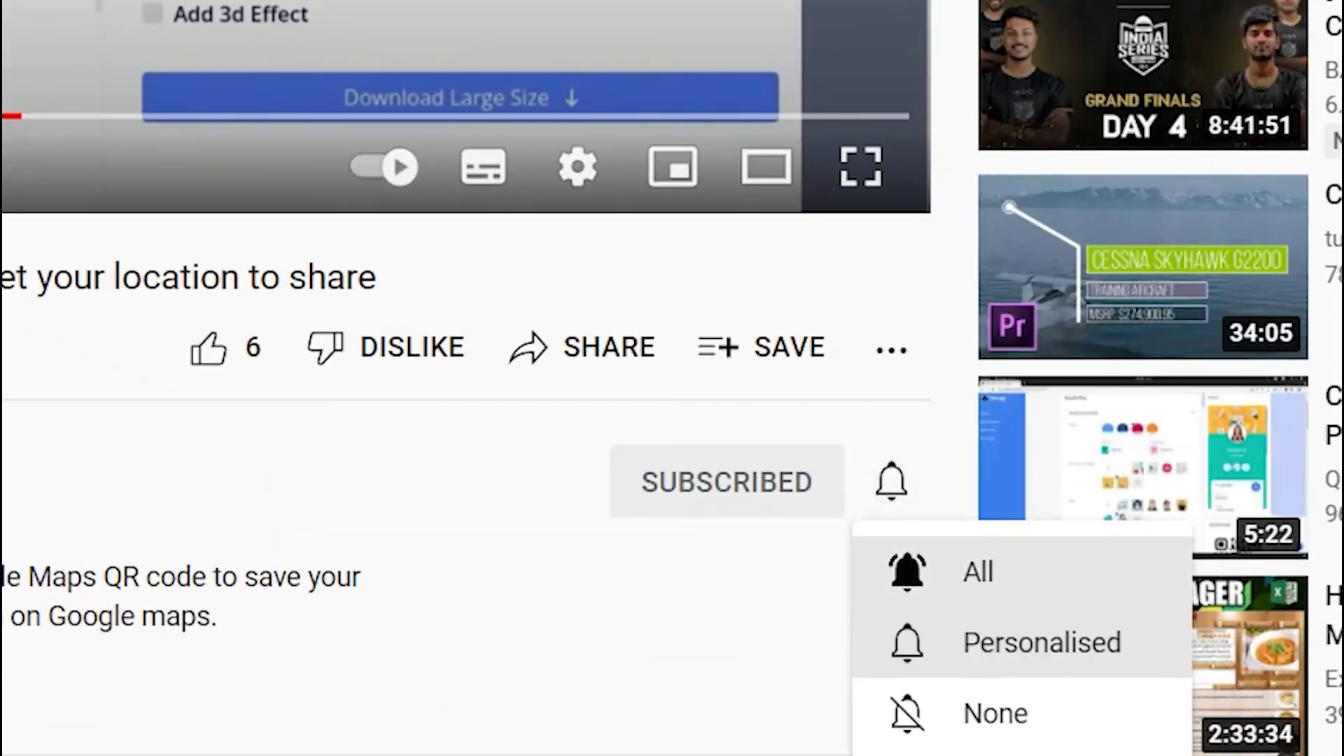
{"action": "left_click", "coordinate": [978, 571]}
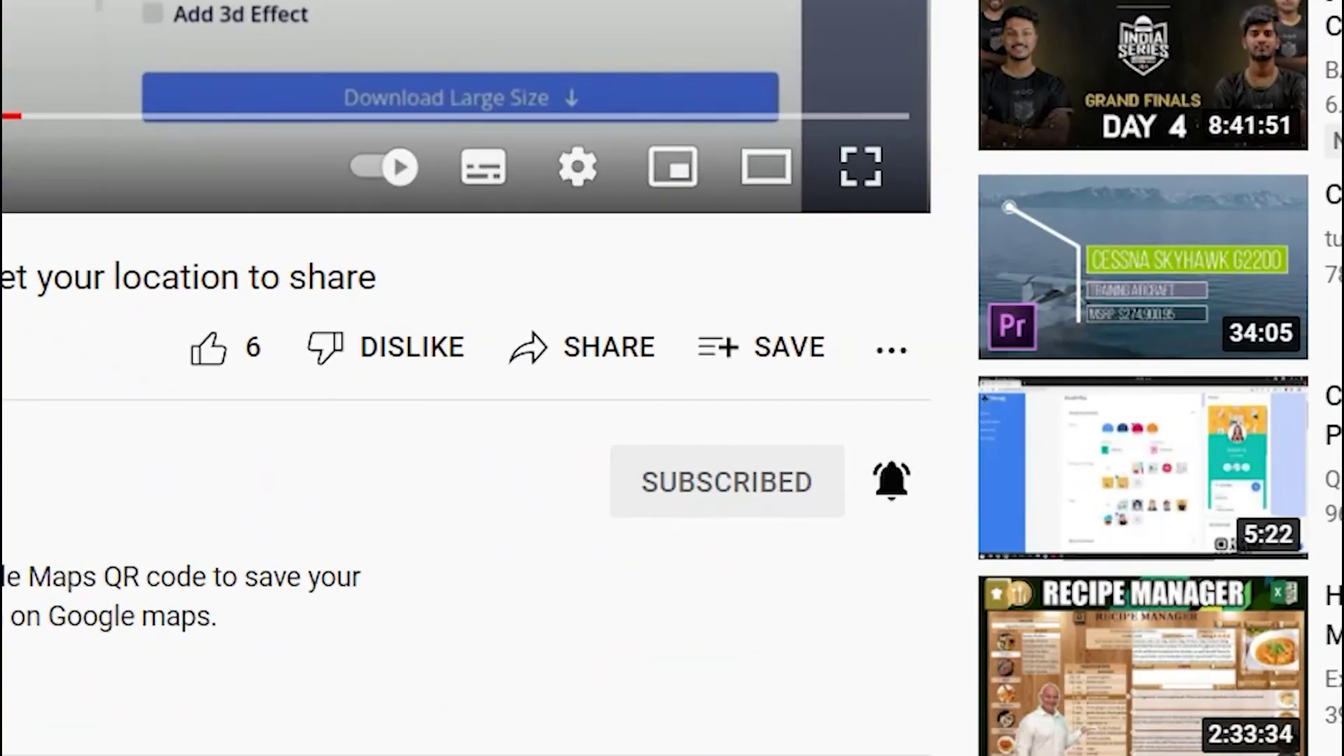